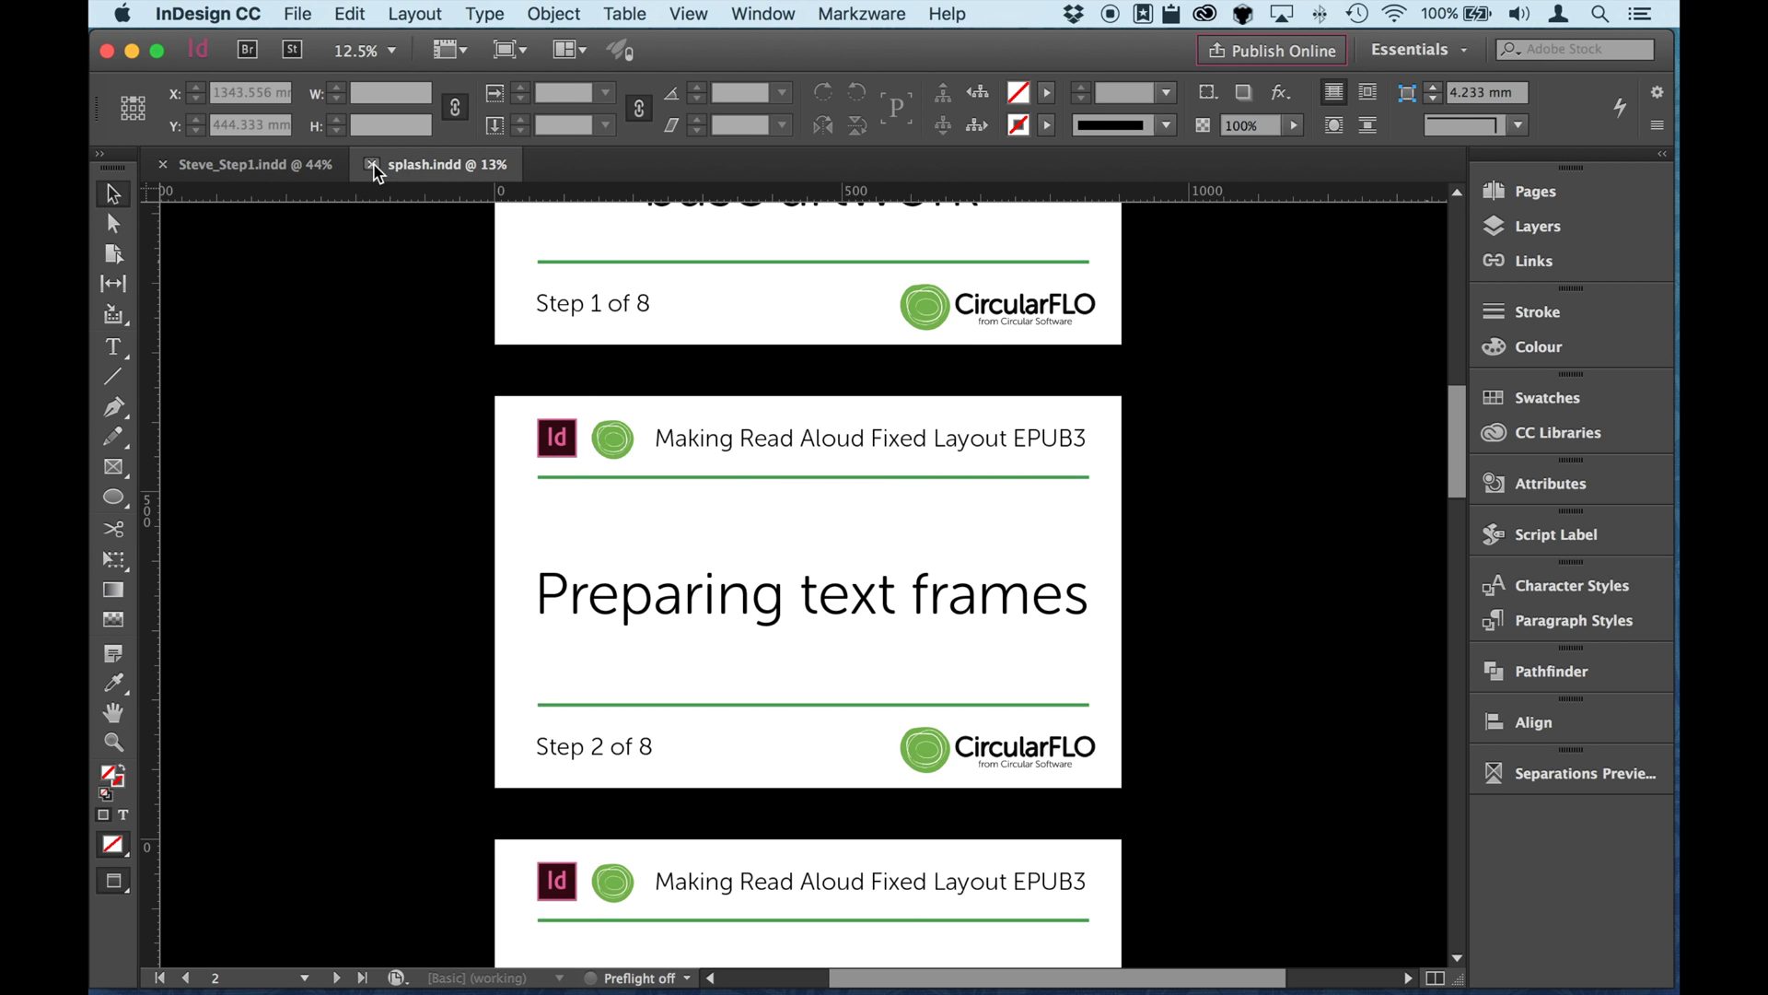
- Close splash.indd and toggle the INDD_LIVE_TEXT layer off and back on to check it
left_click(373, 165)
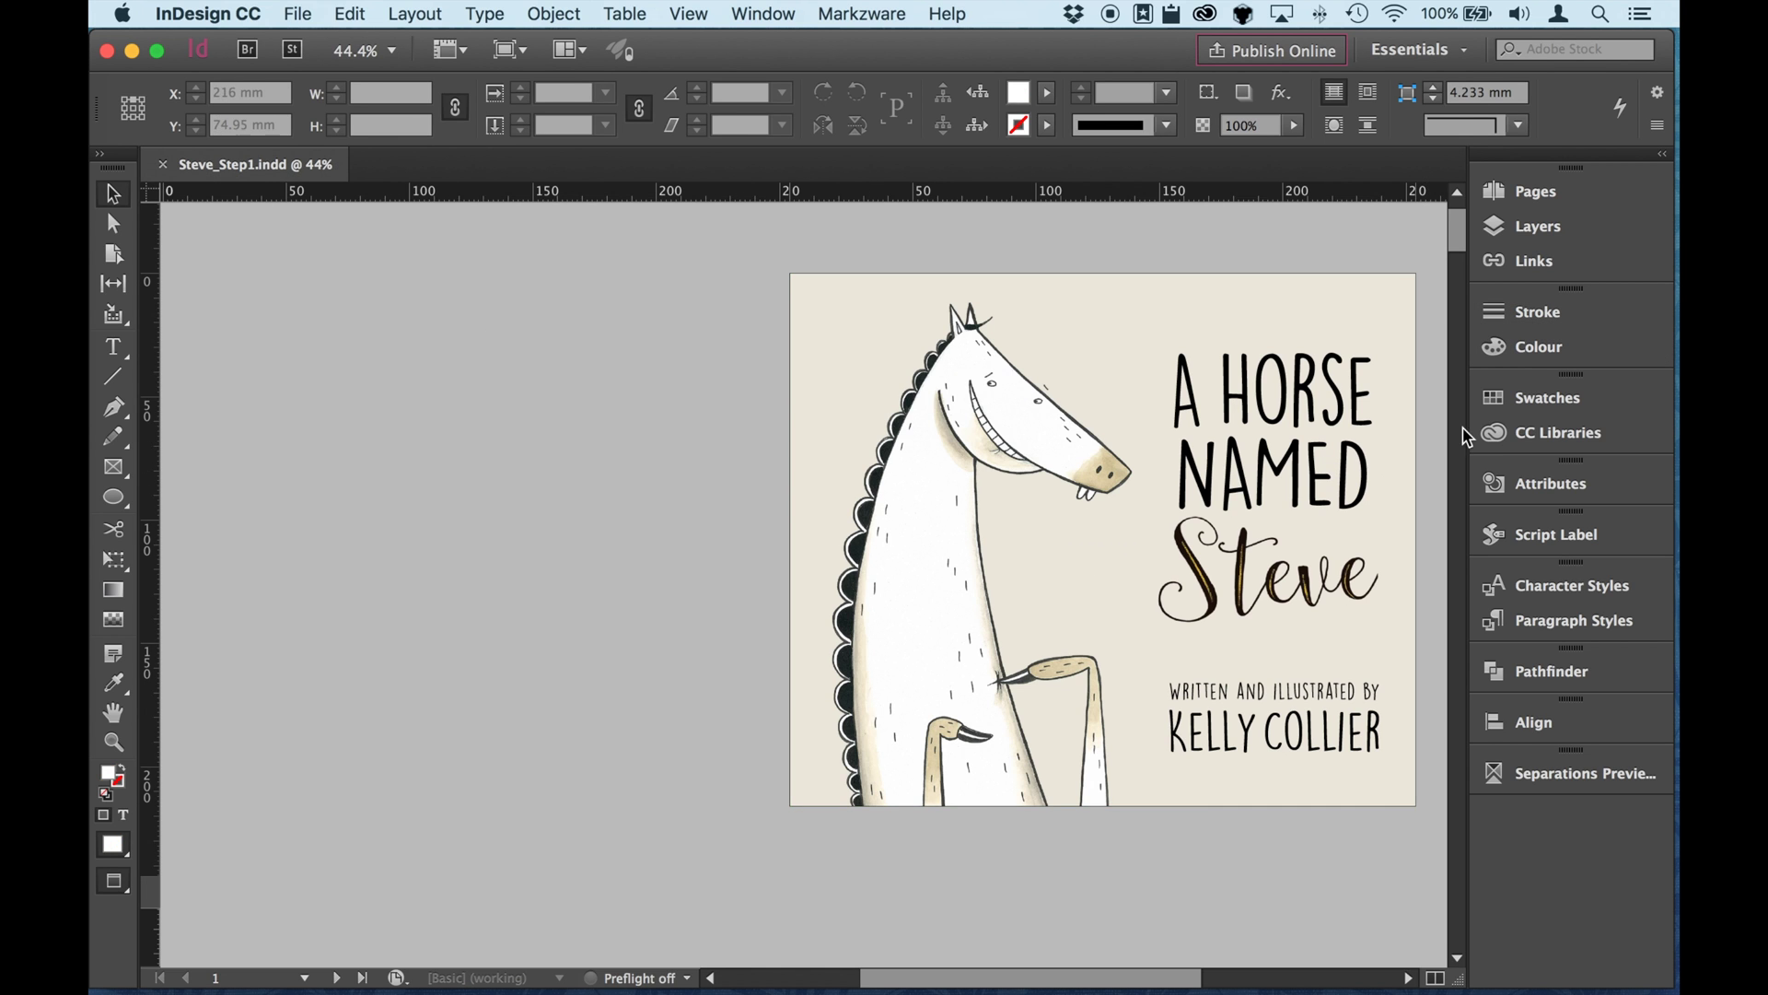
left_click(1534, 226)
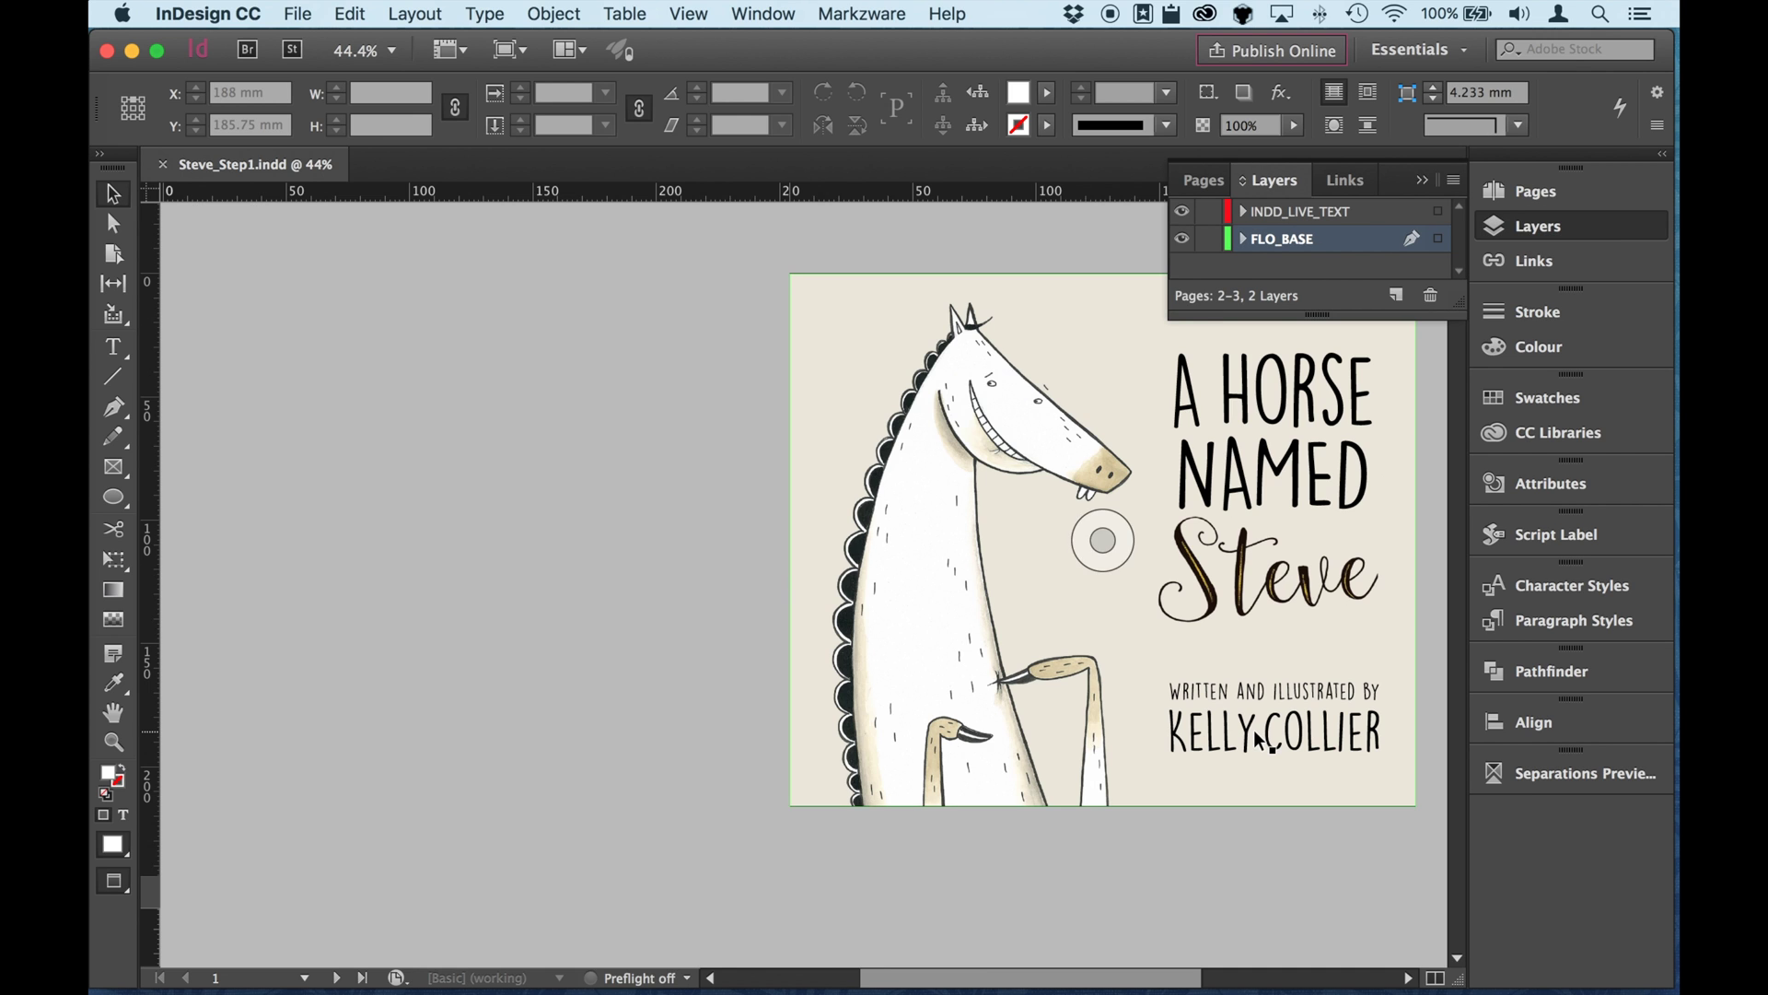
scroll(1252, 729, "down", 15)
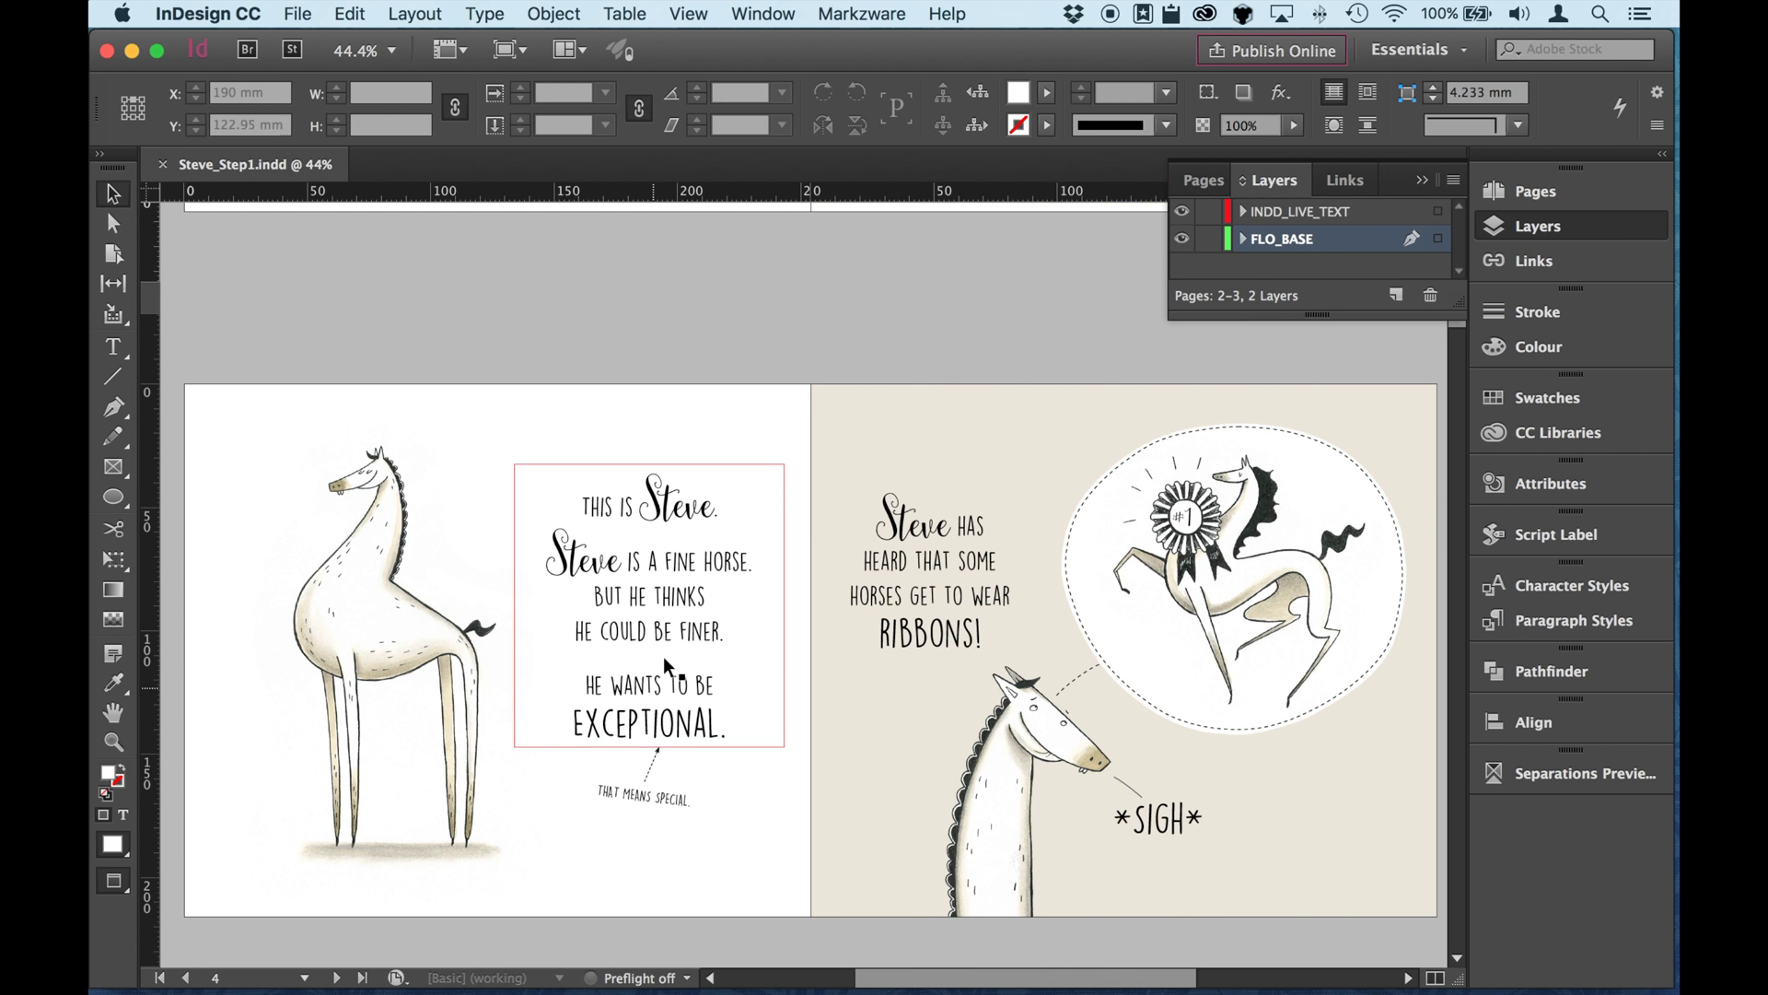
left_click(1181, 212)
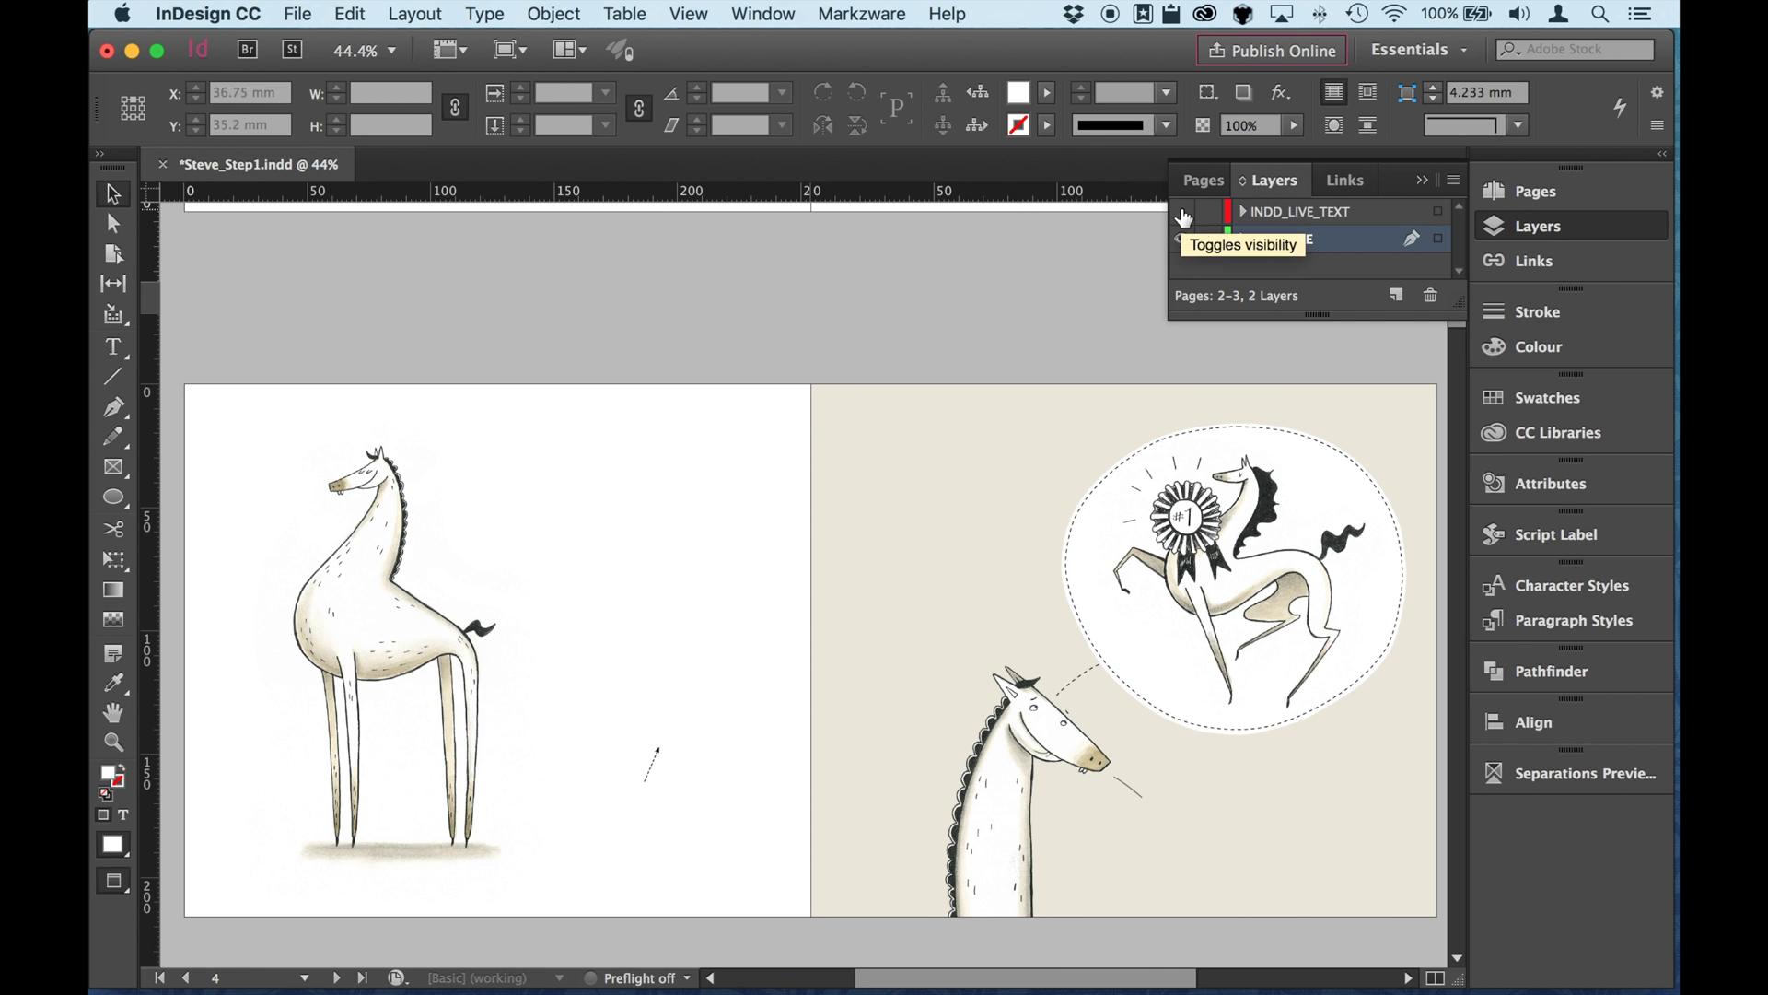
left_click(1184, 215)
- Select page 4's main text frame together with the THAT MEANS SPECIAL frame
left_click(663, 727)
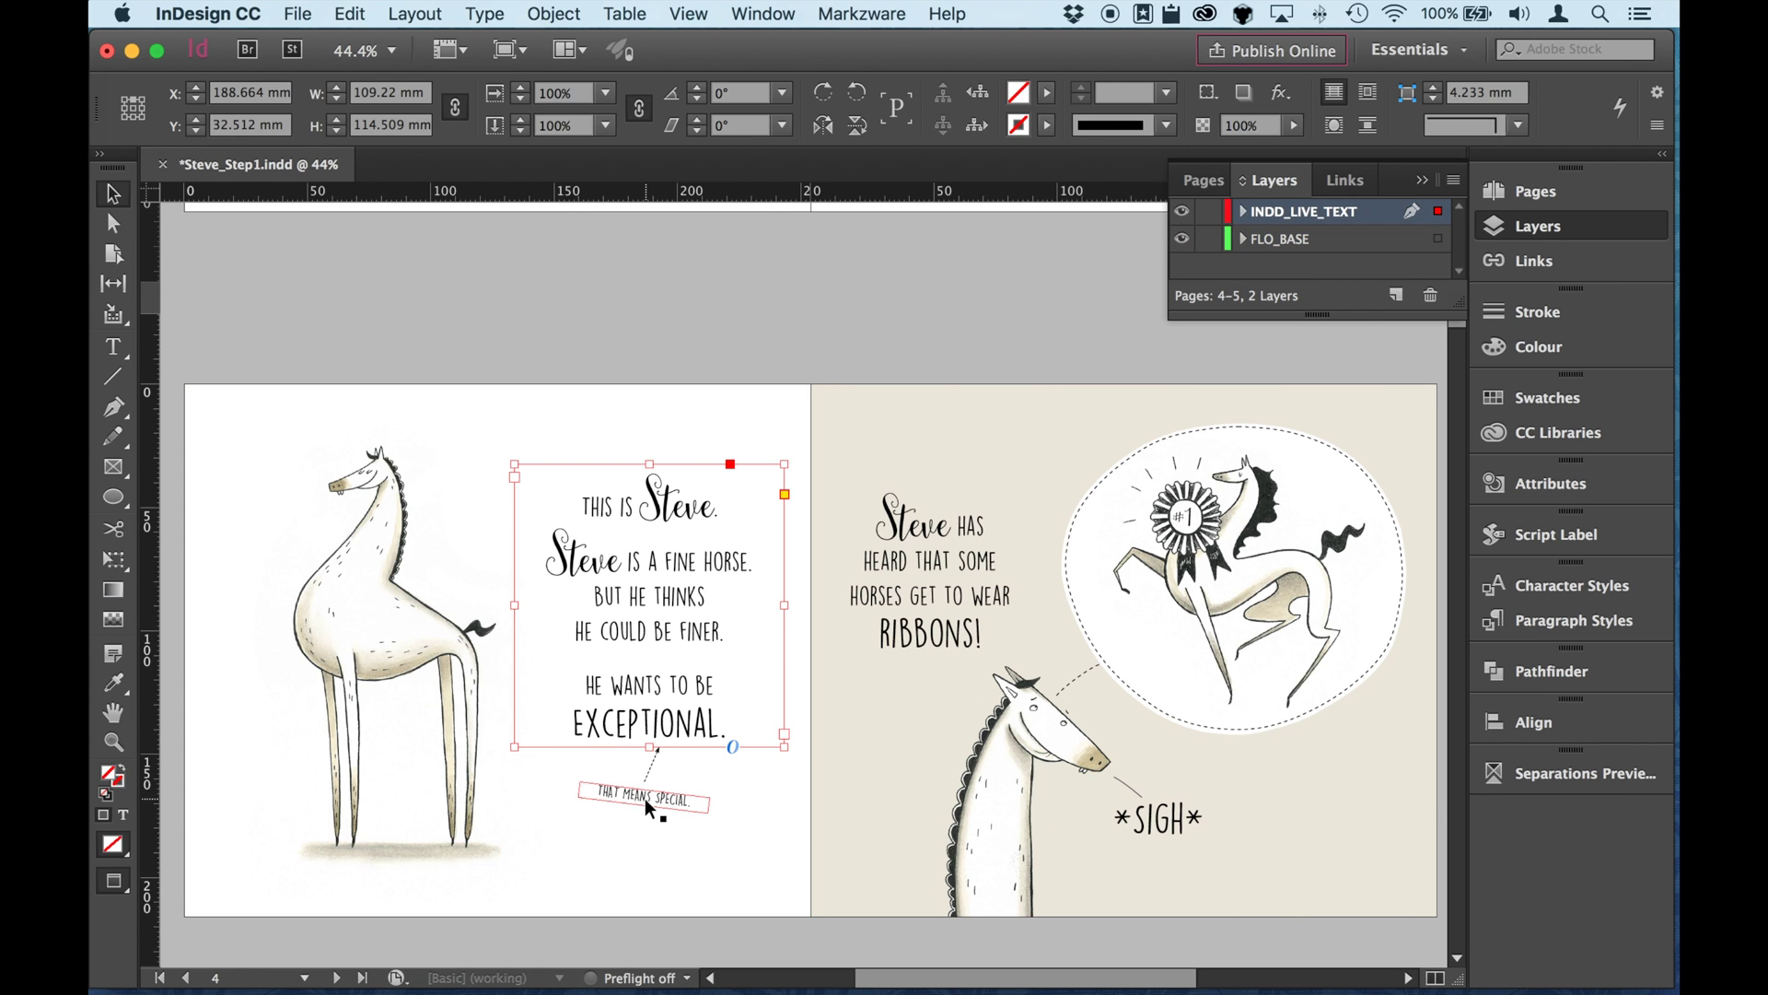
left_click(645, 797, "shift")
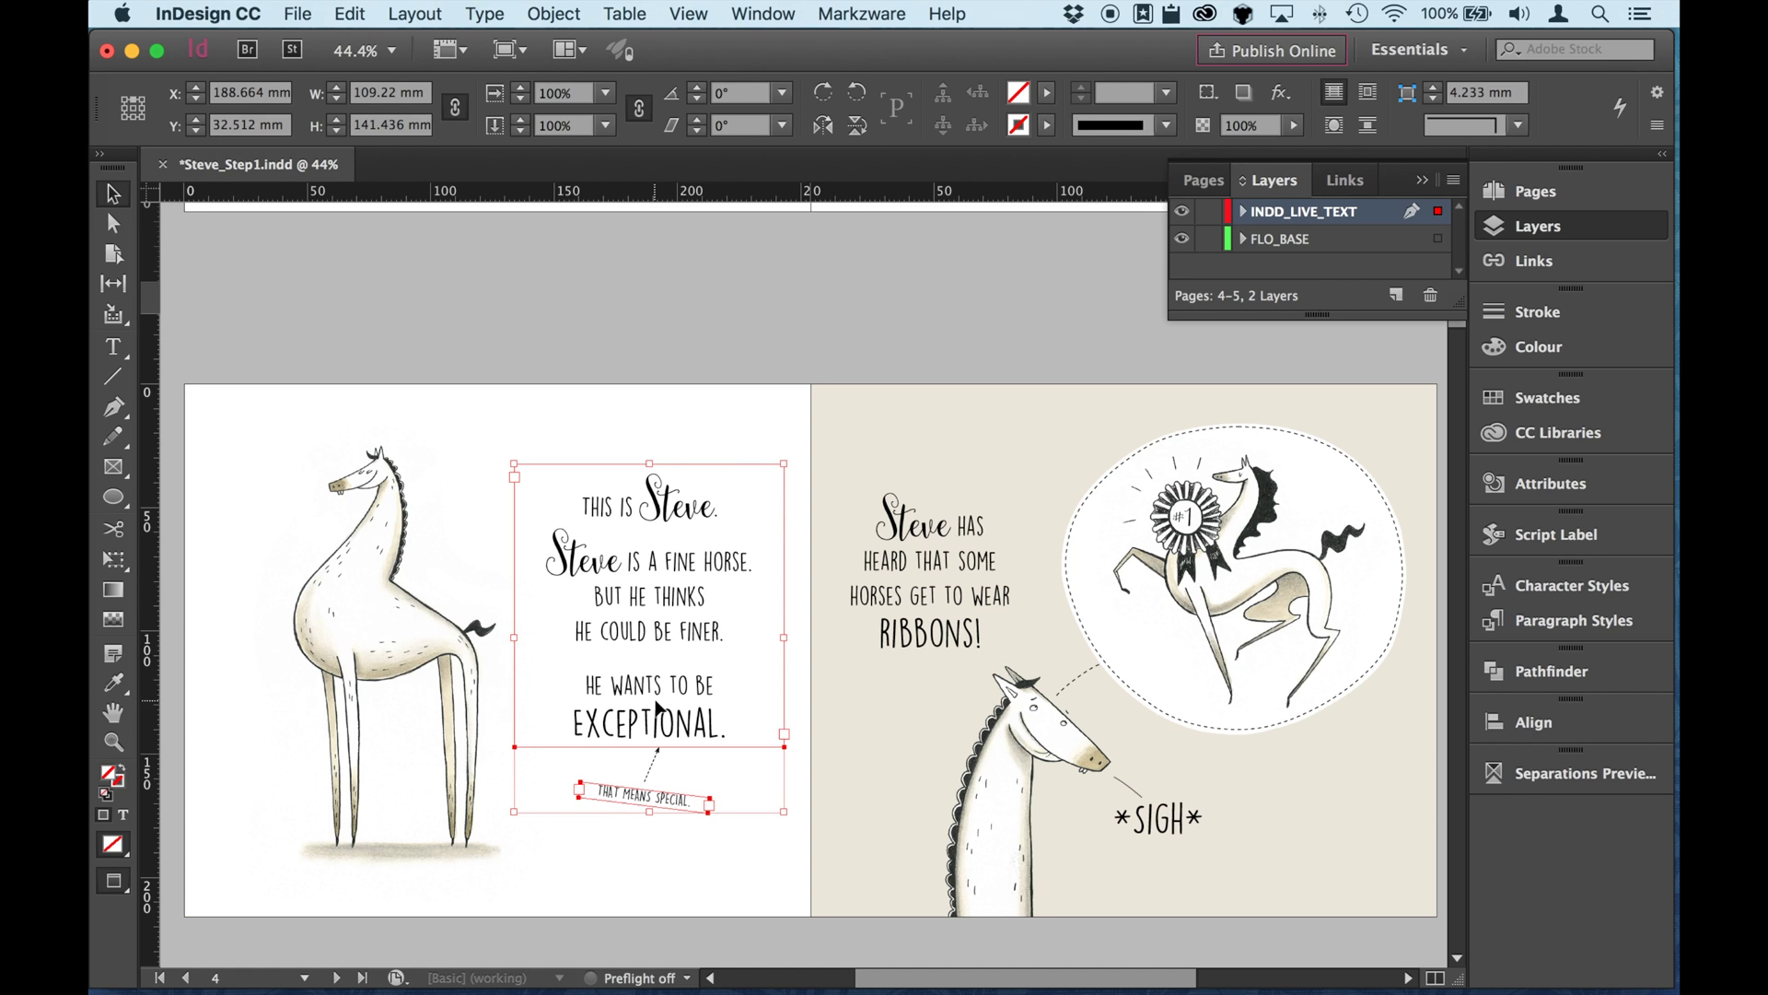
scroll(666, 677, "left", 1)
scroll(666, 678, "left", 5)
scroll(666, 678, "down", 2)
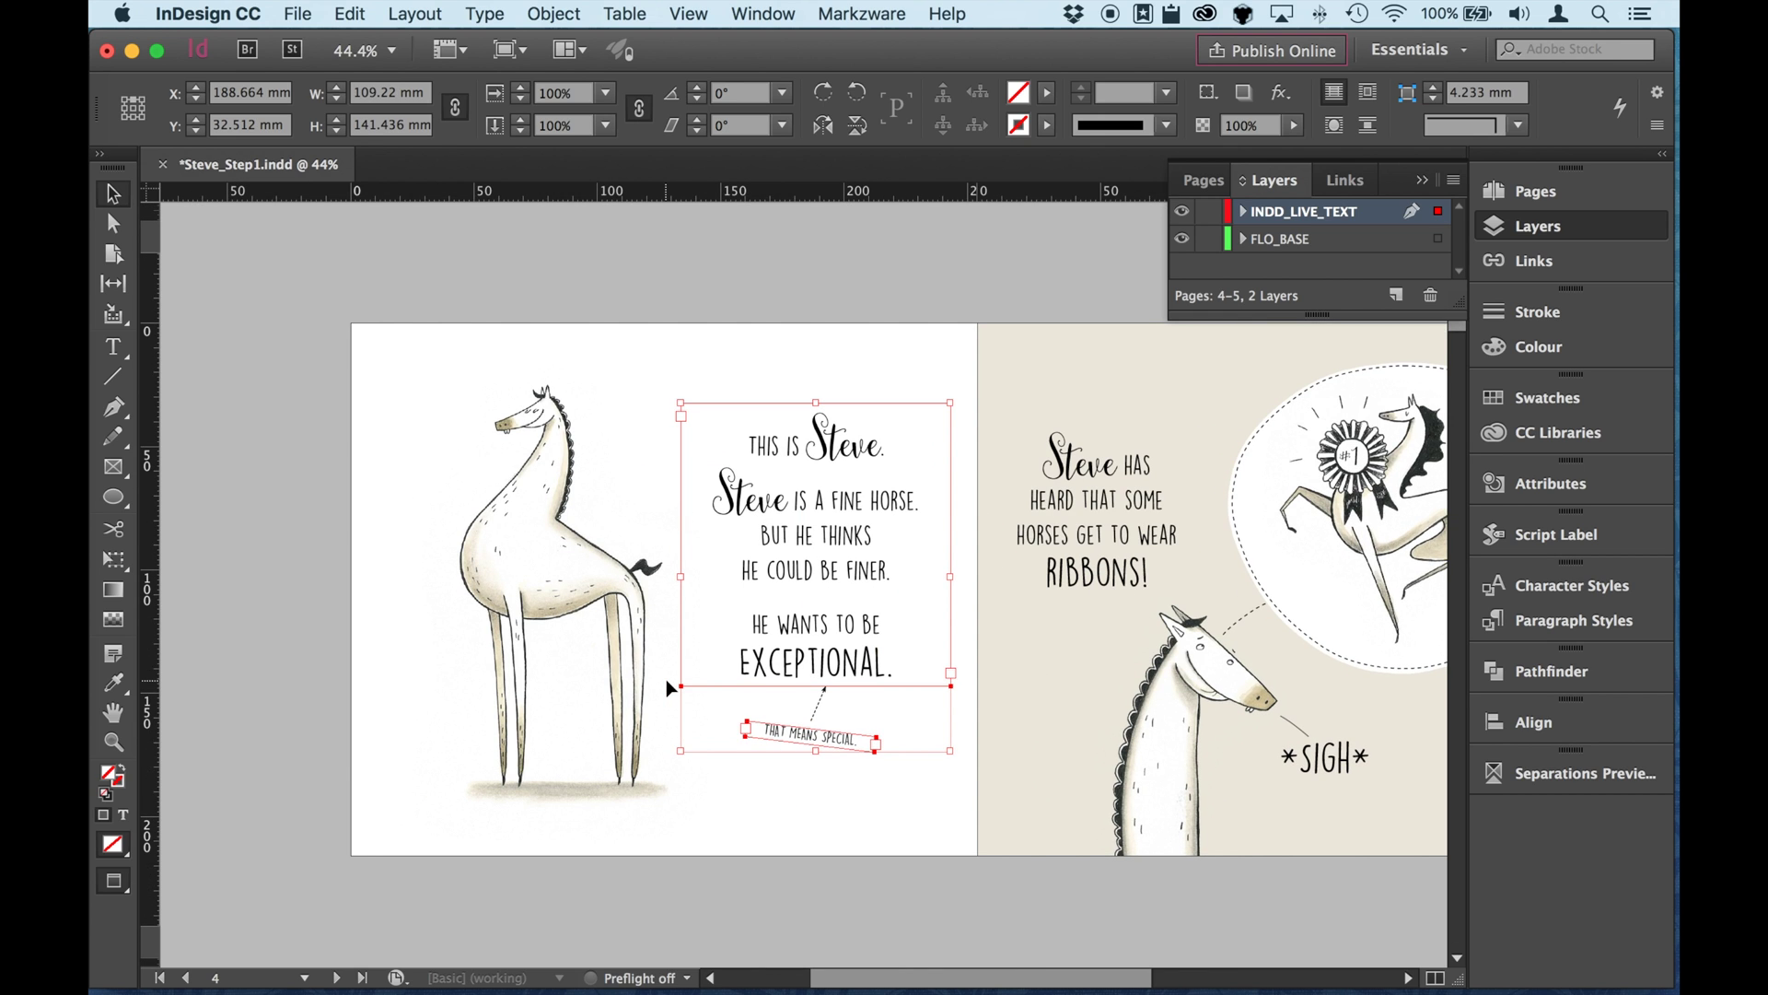
- Switch to CircularFLO and bring up the Read Aloud Tools panel
key("super+Tab")
key("super+Tab")
key("super+Tab")
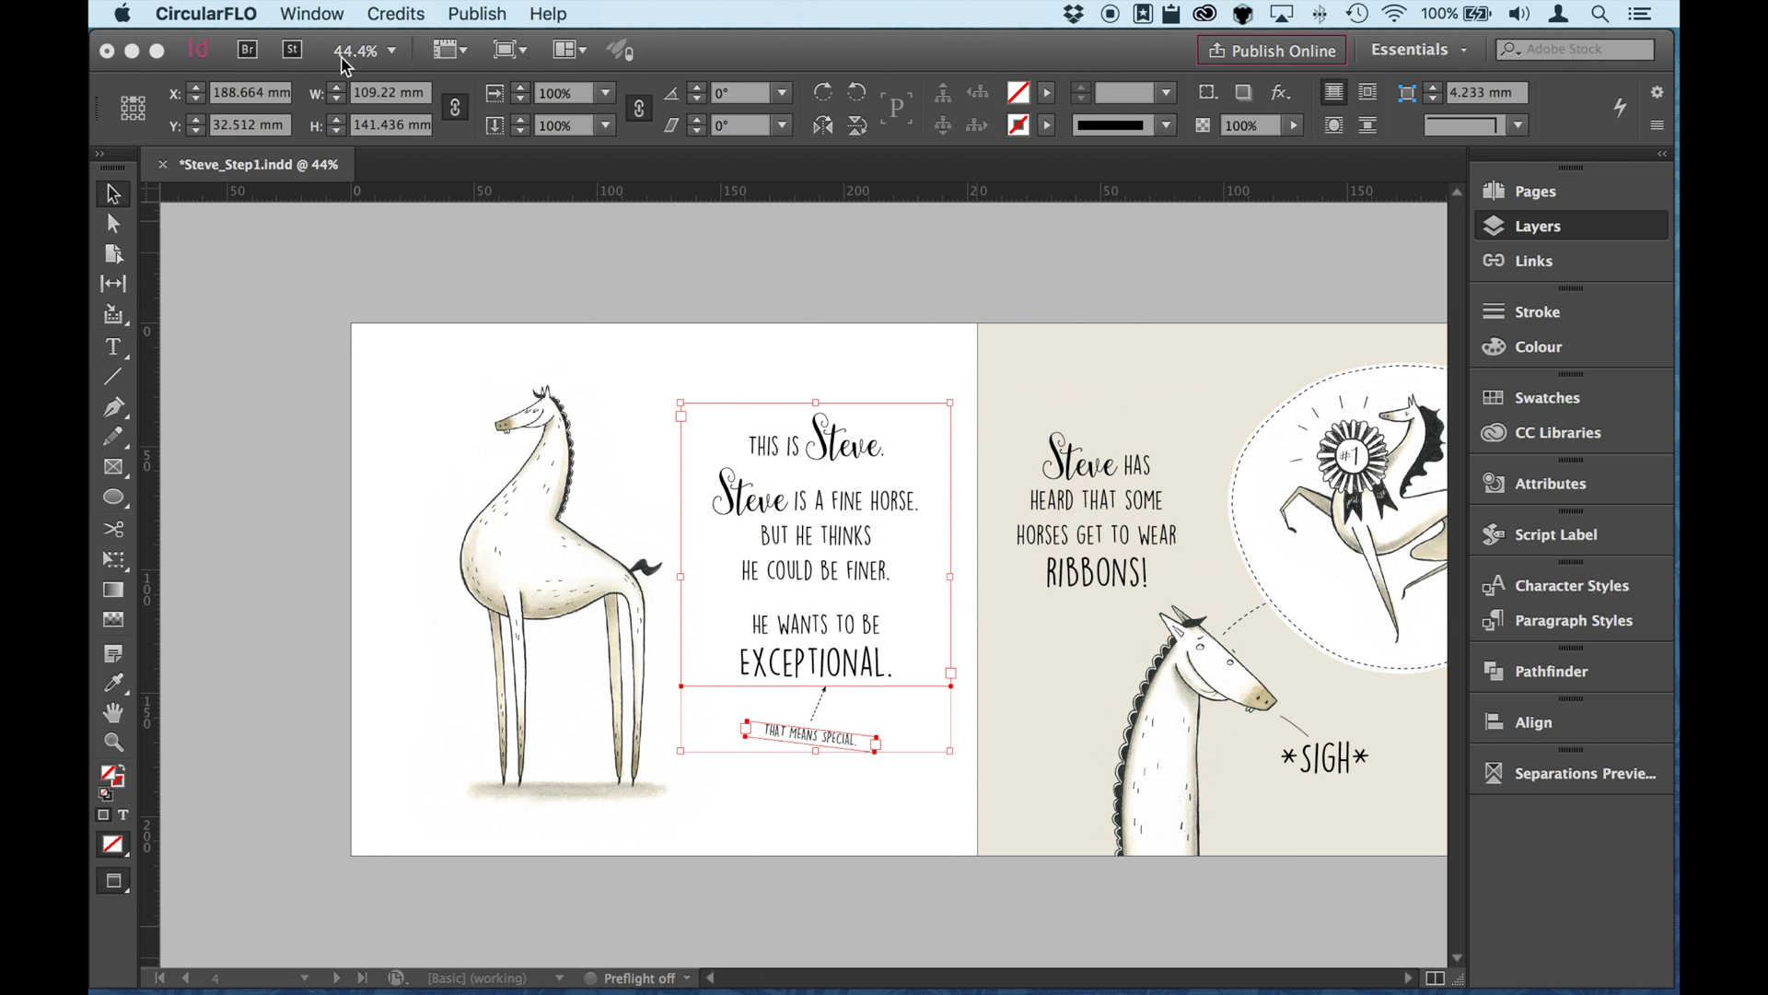
left_click(316, 14)
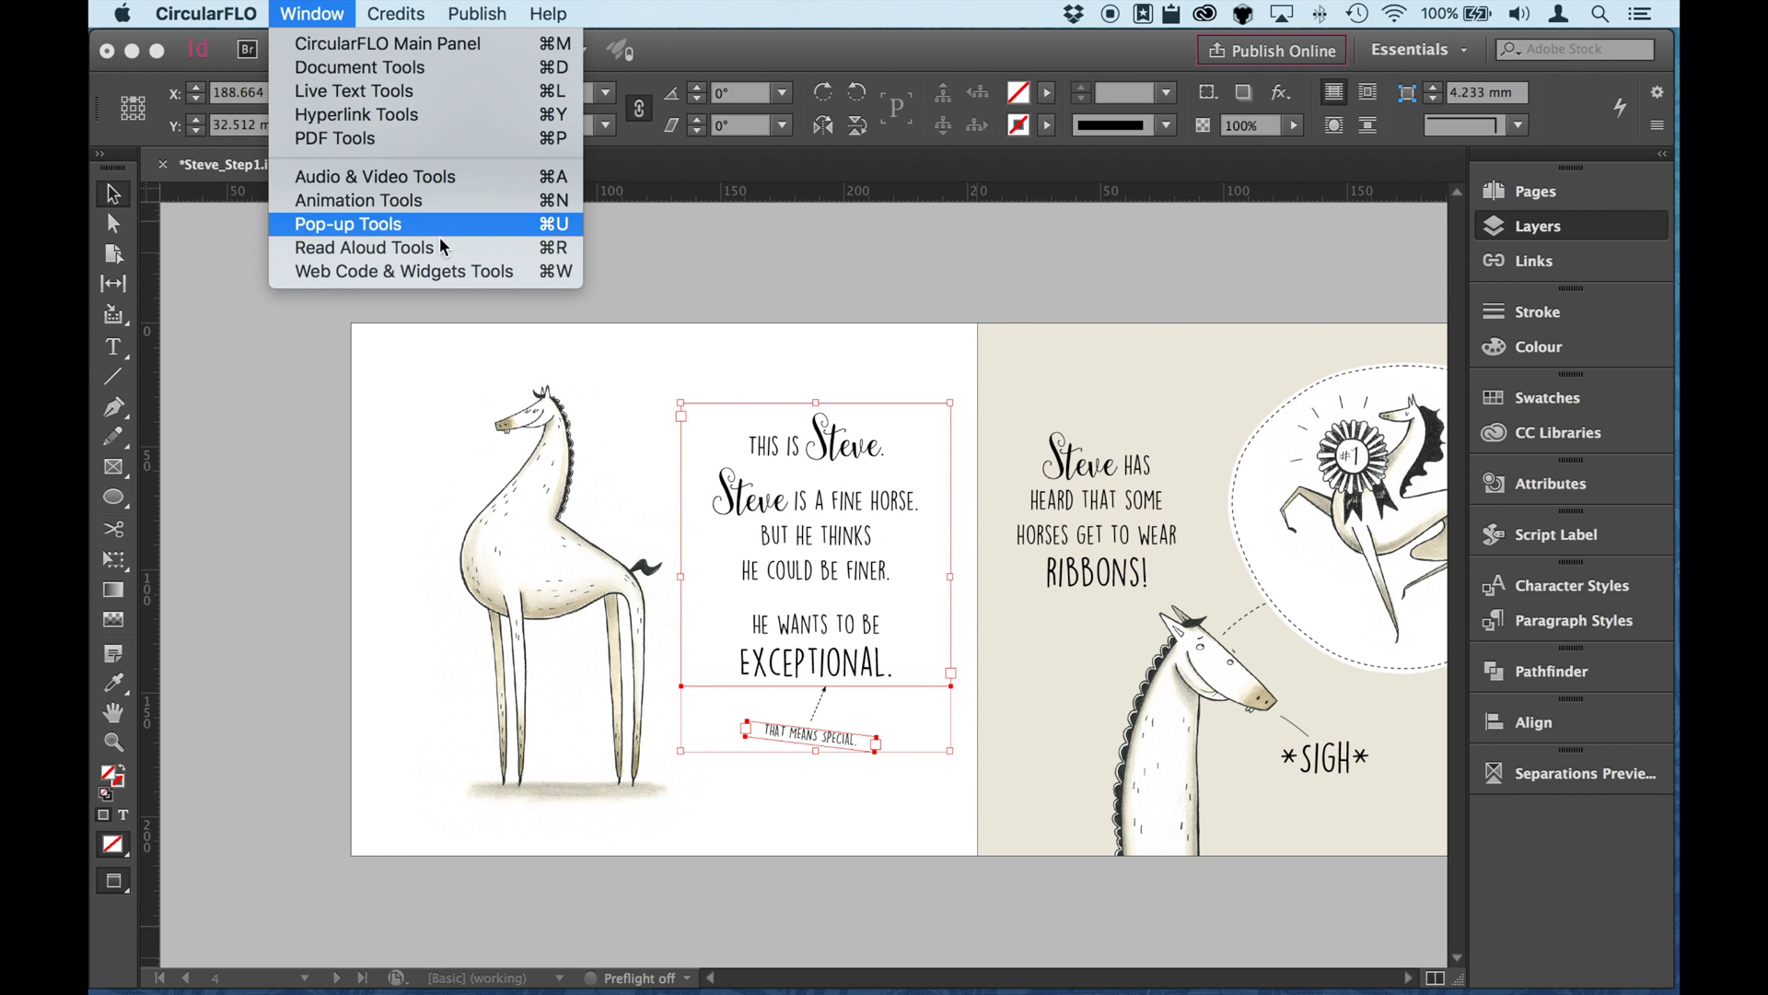
left_click(368, 248)
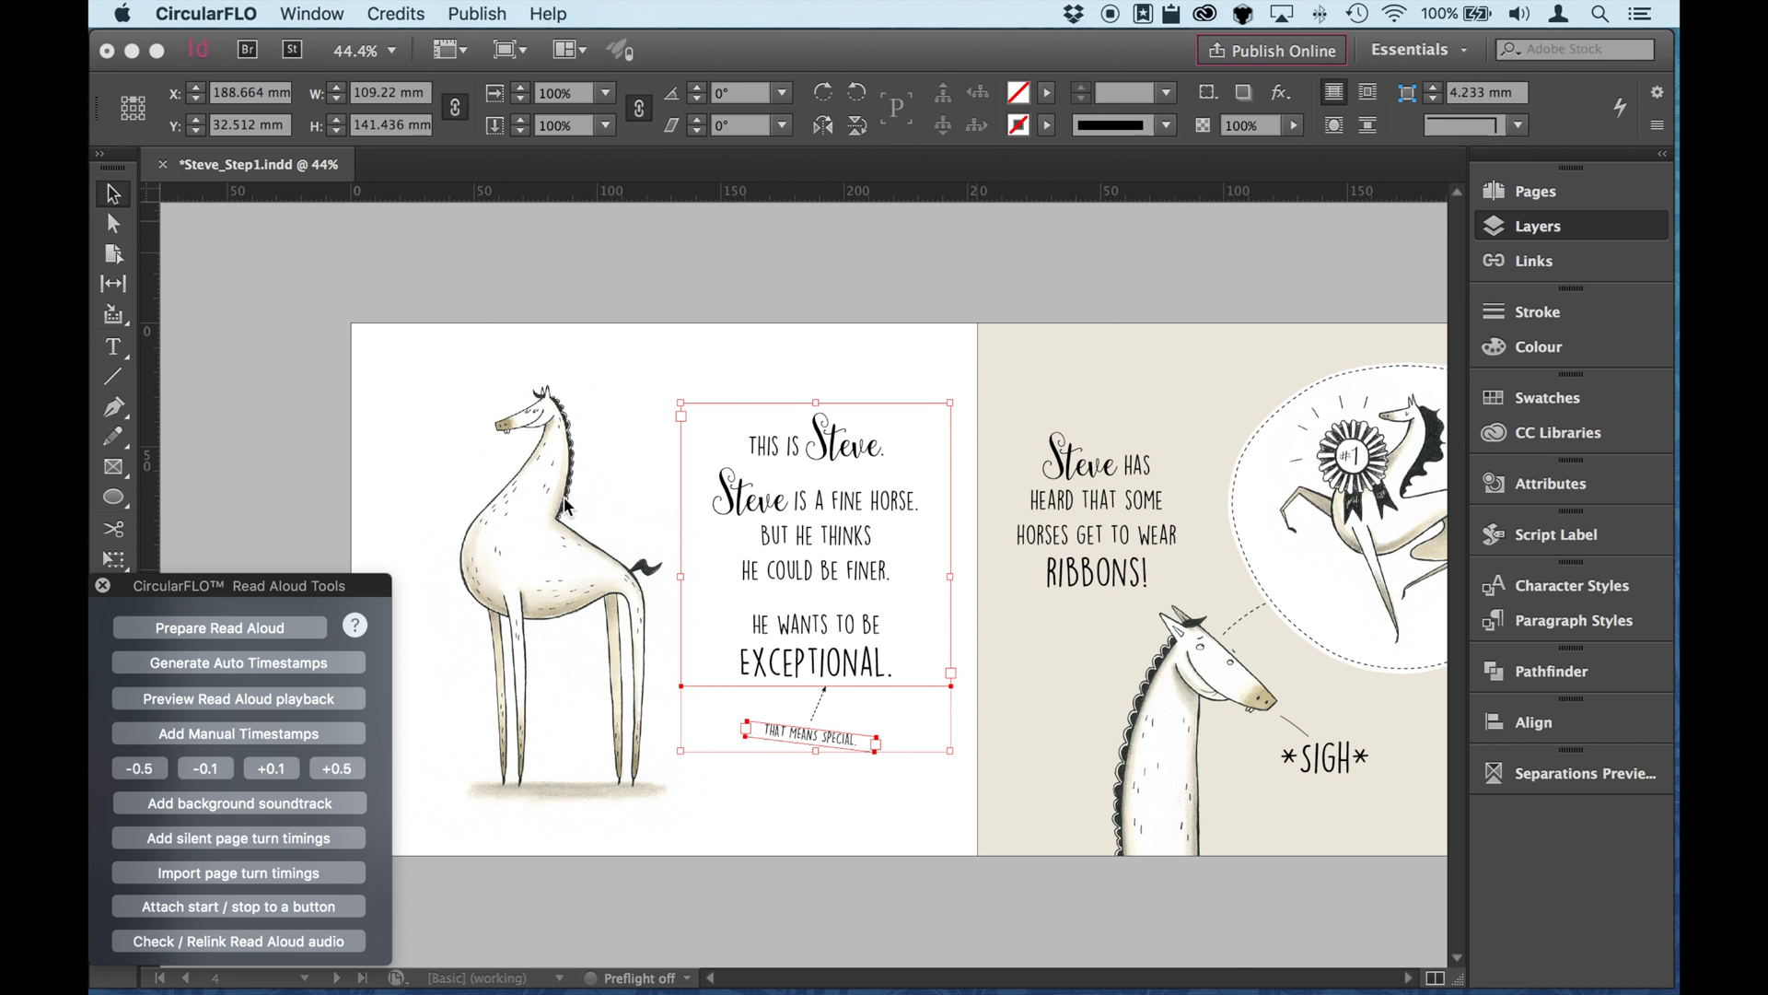
scroll(563, 496, "left", 4)
scroll(563, 496, "down", 2)
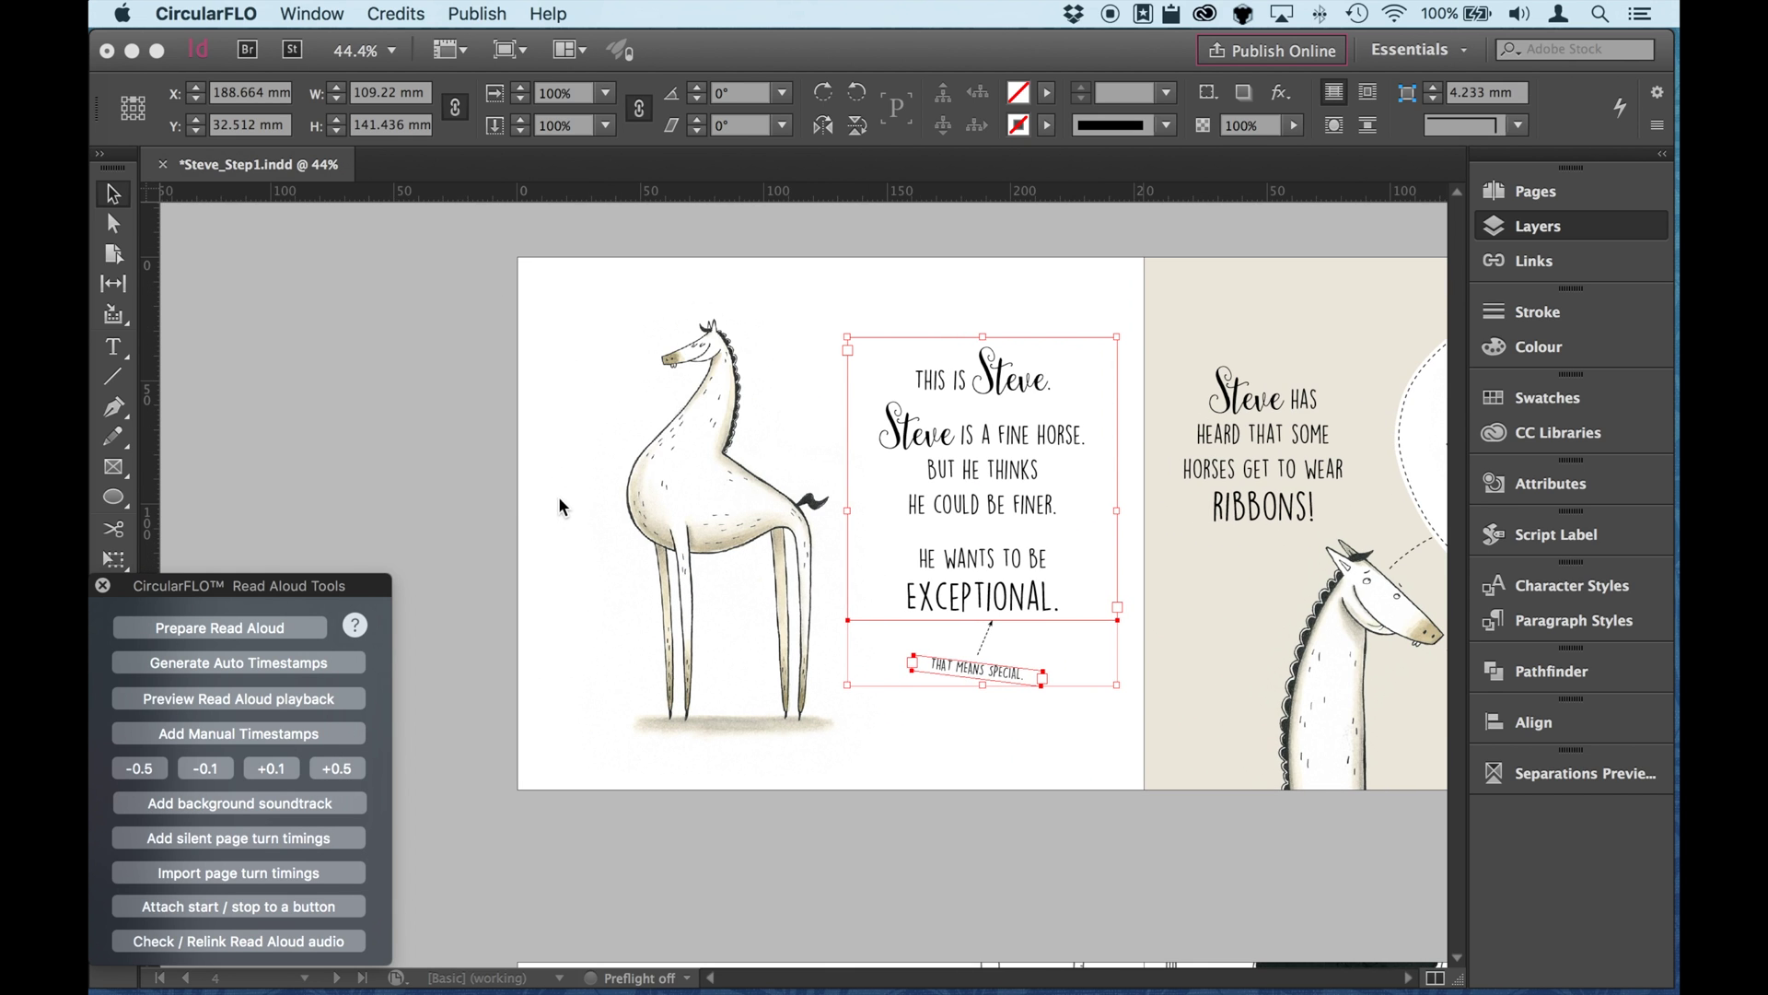
left_click_drag(287, 594, 342, 613)
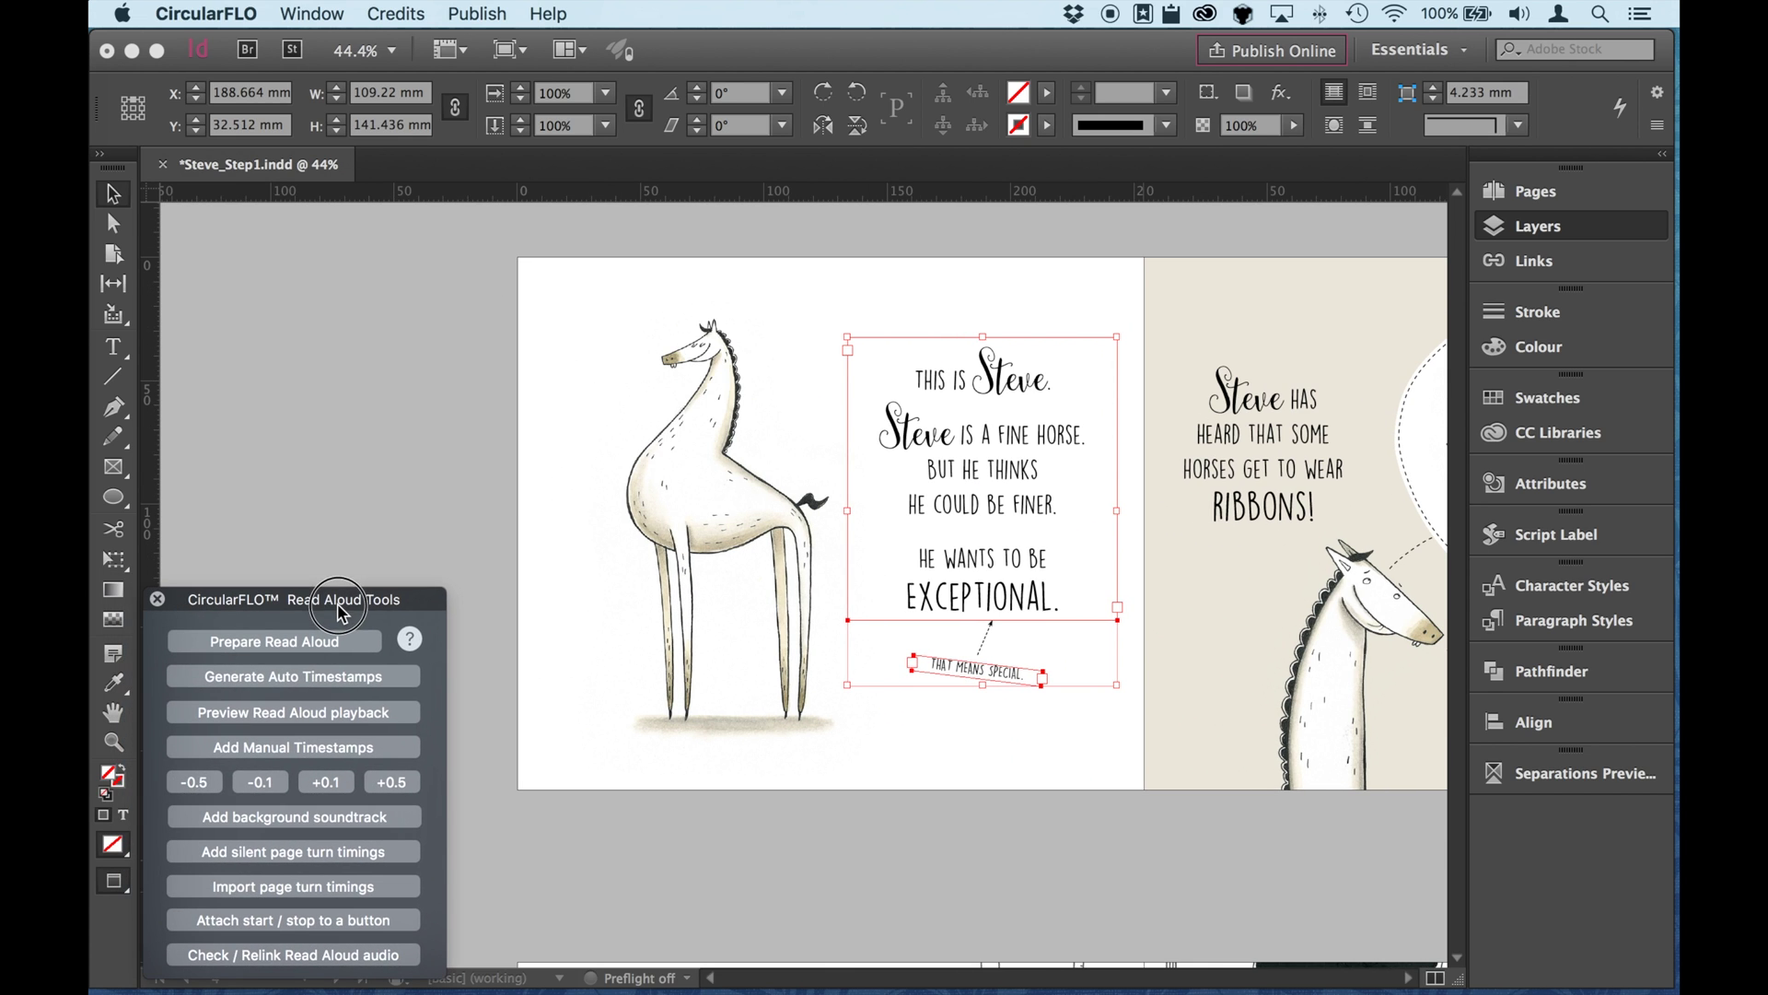
- Prepare Read Aloud for both frames, using HorseNamedSteveA.m4a as the whole document's audio
left_click(308, 648)
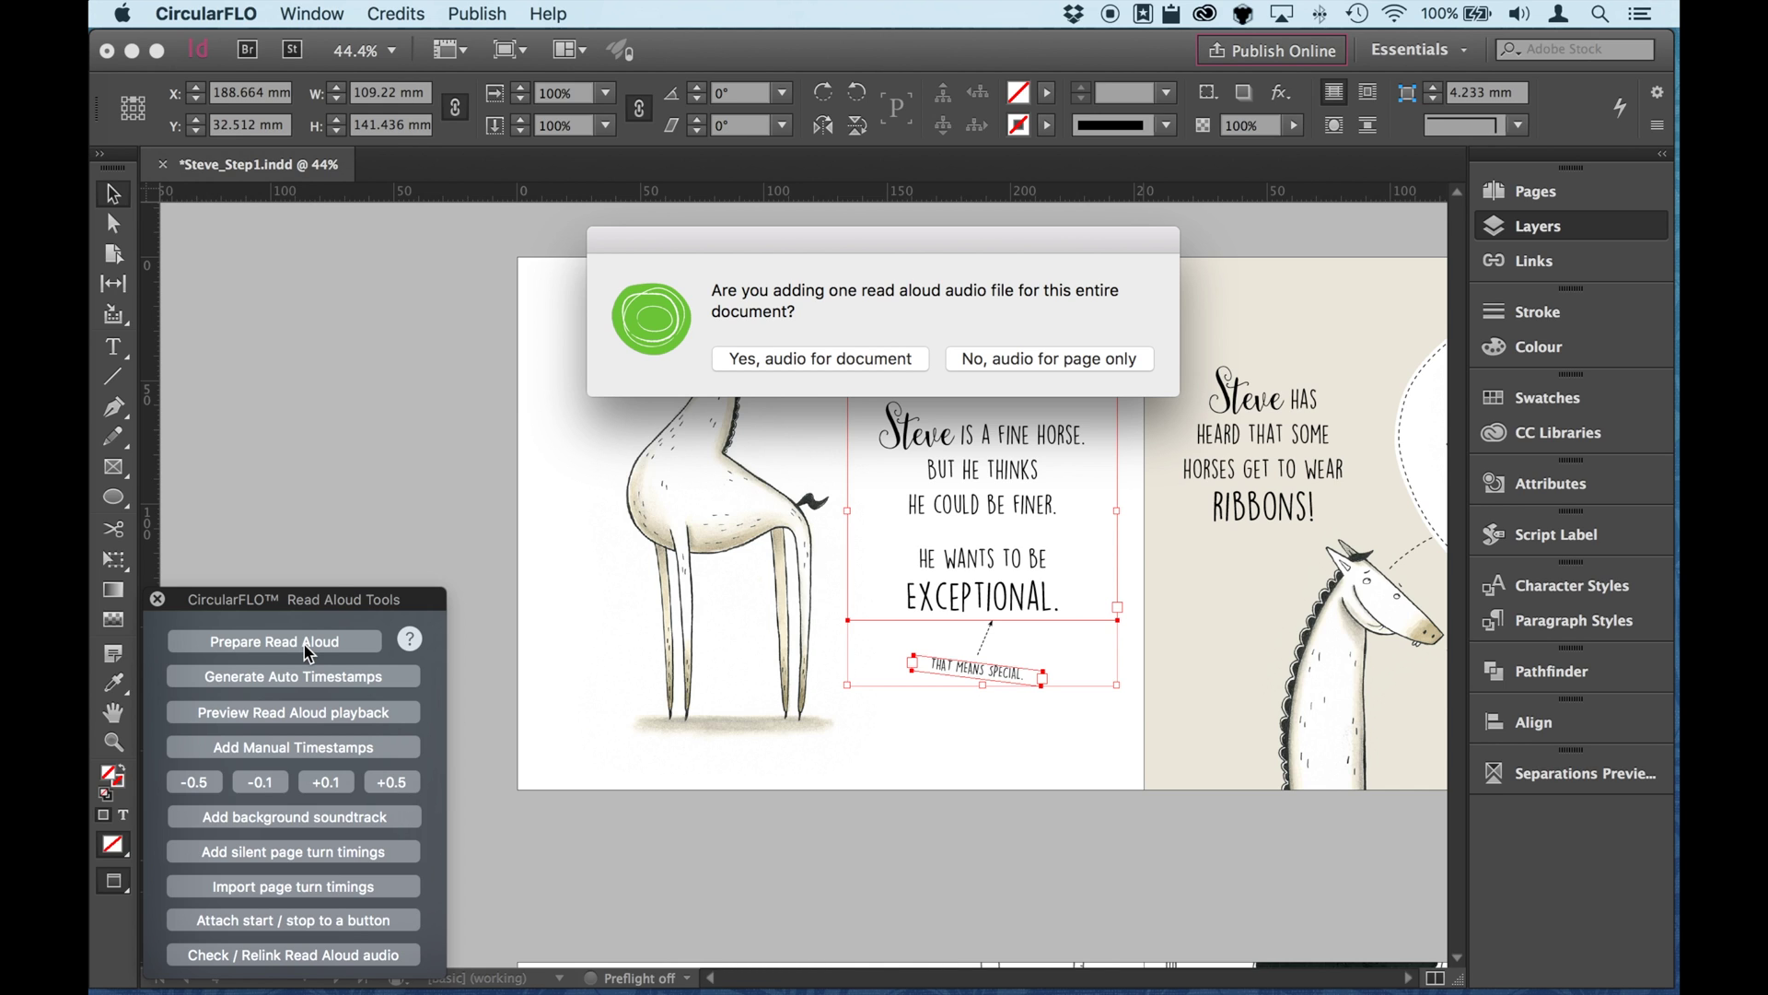
left_click(828, 359)
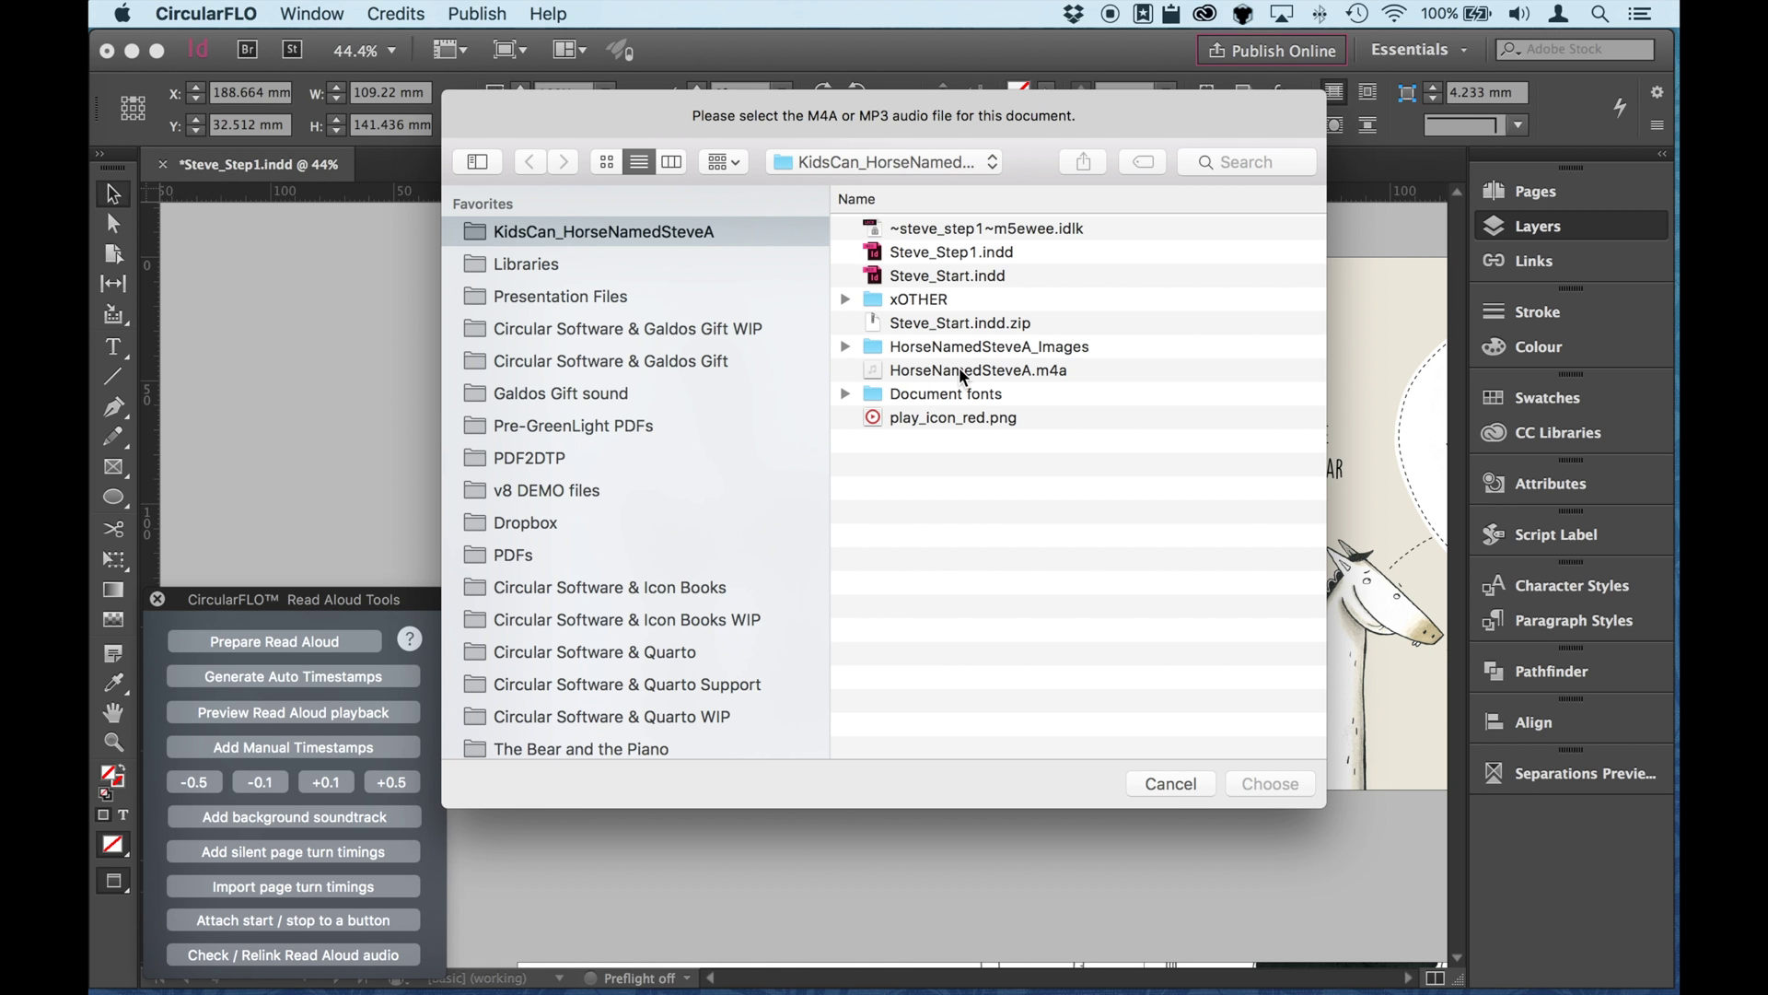
left_click(959, 369)
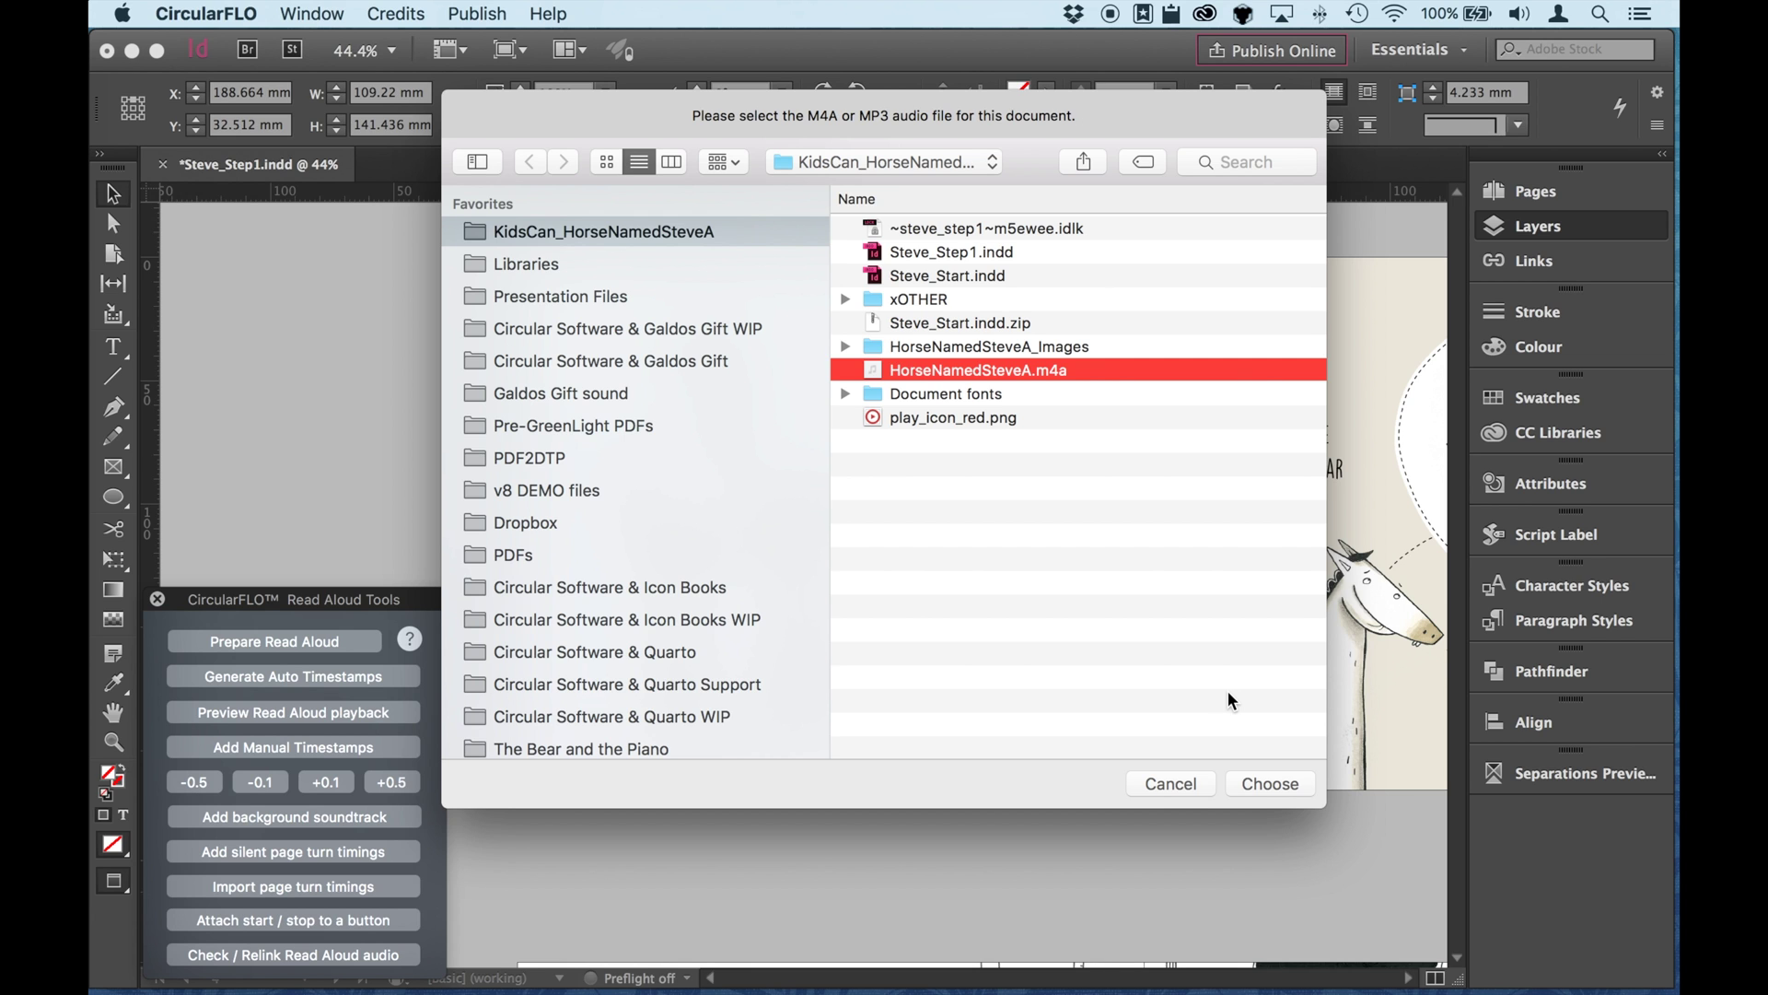
left_click(1271, 783)
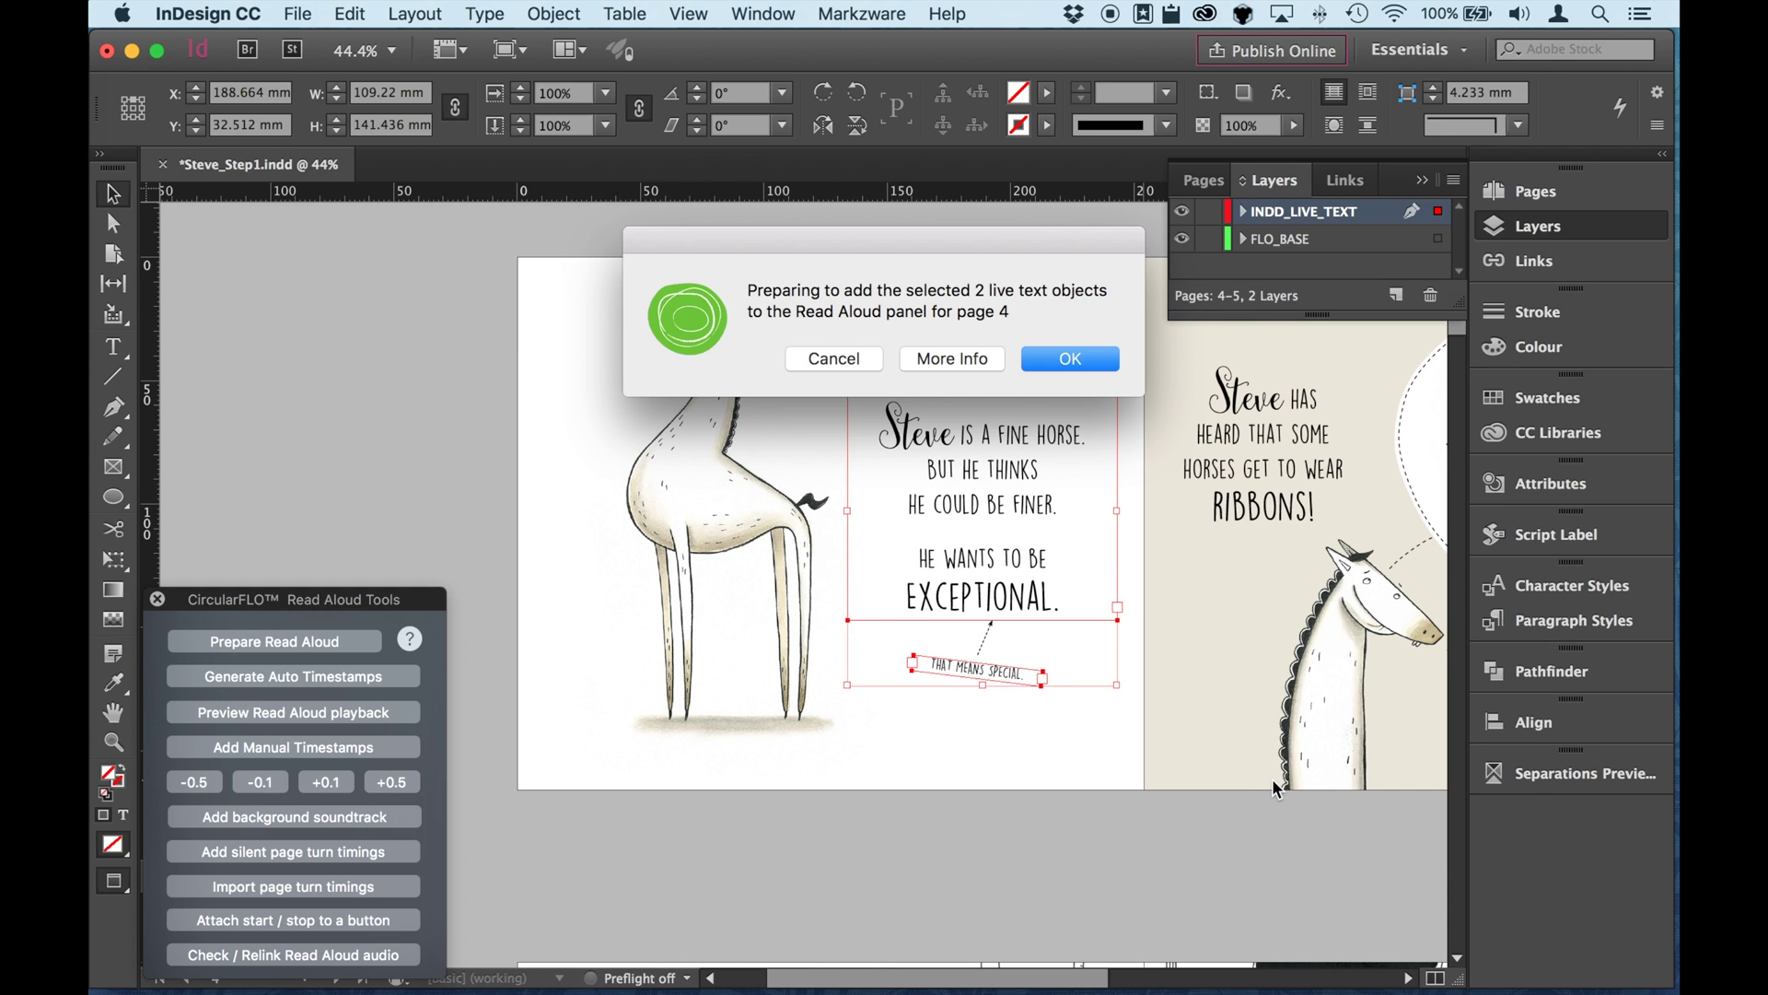
key("Return")
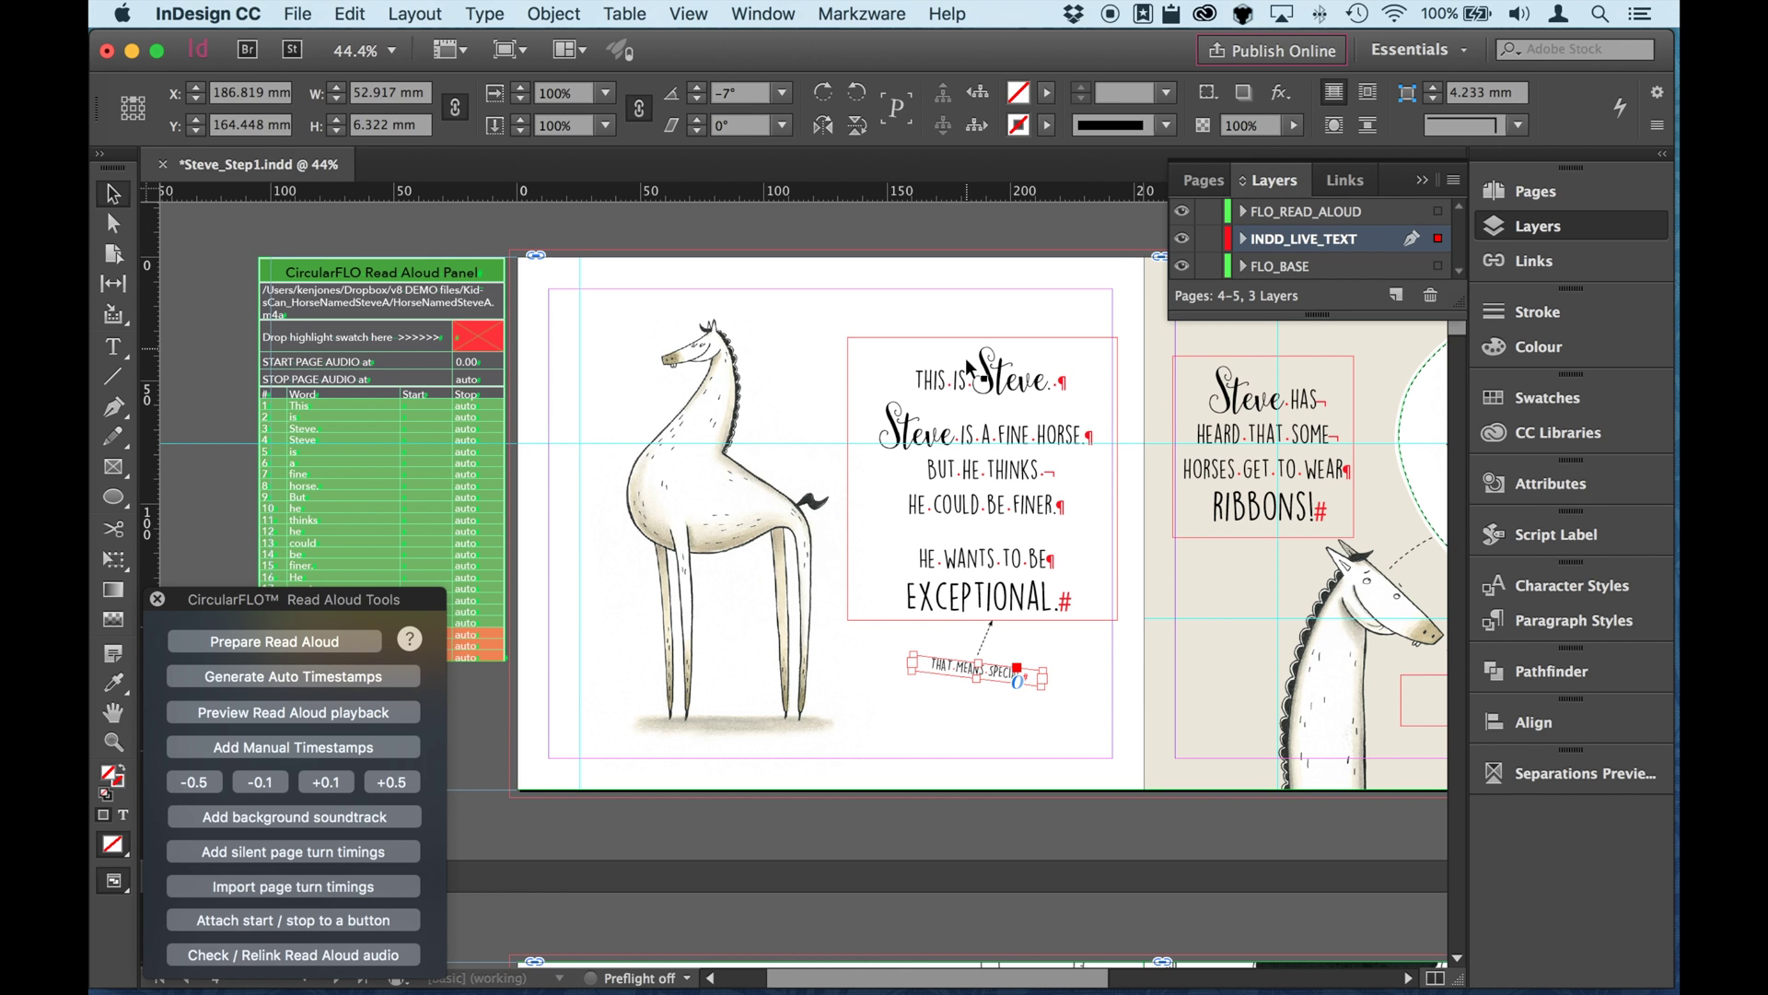
- Drop a swatch into page 4's Read Aloud table highlight swatch cell, then fit the spread
scroll(496, 461, "left", 3)
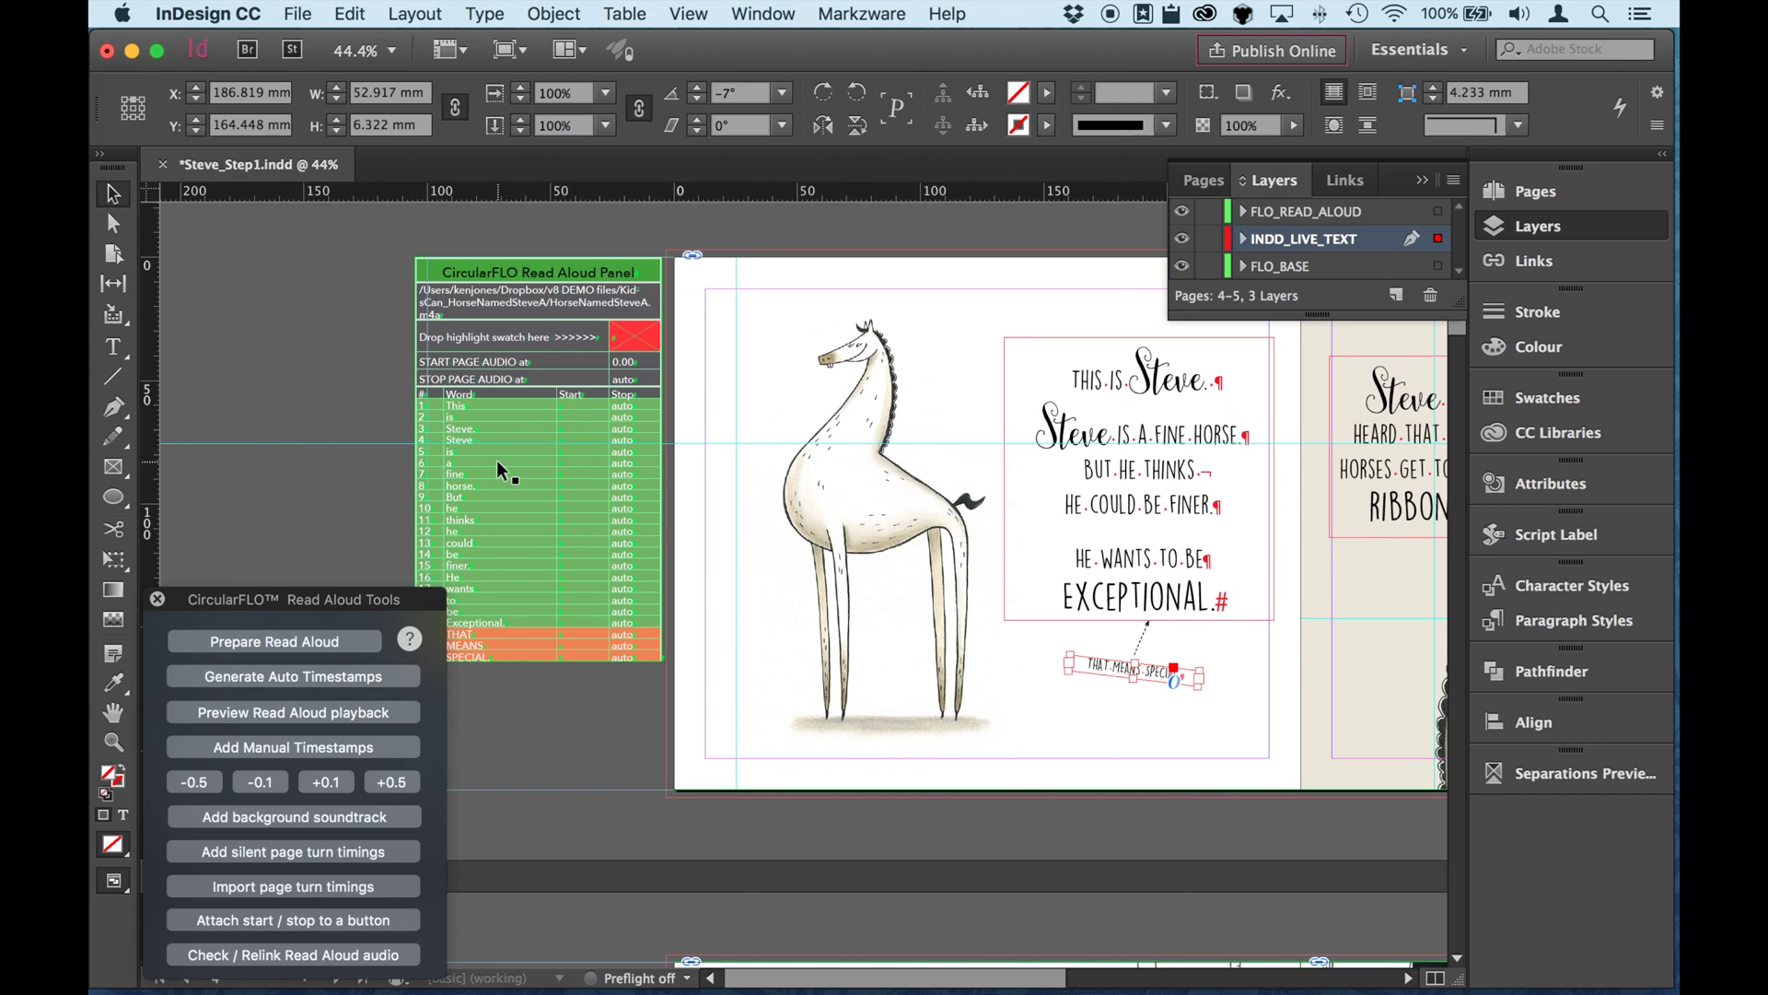
key("z")
left_click_drag(390, 252, 711, 707)
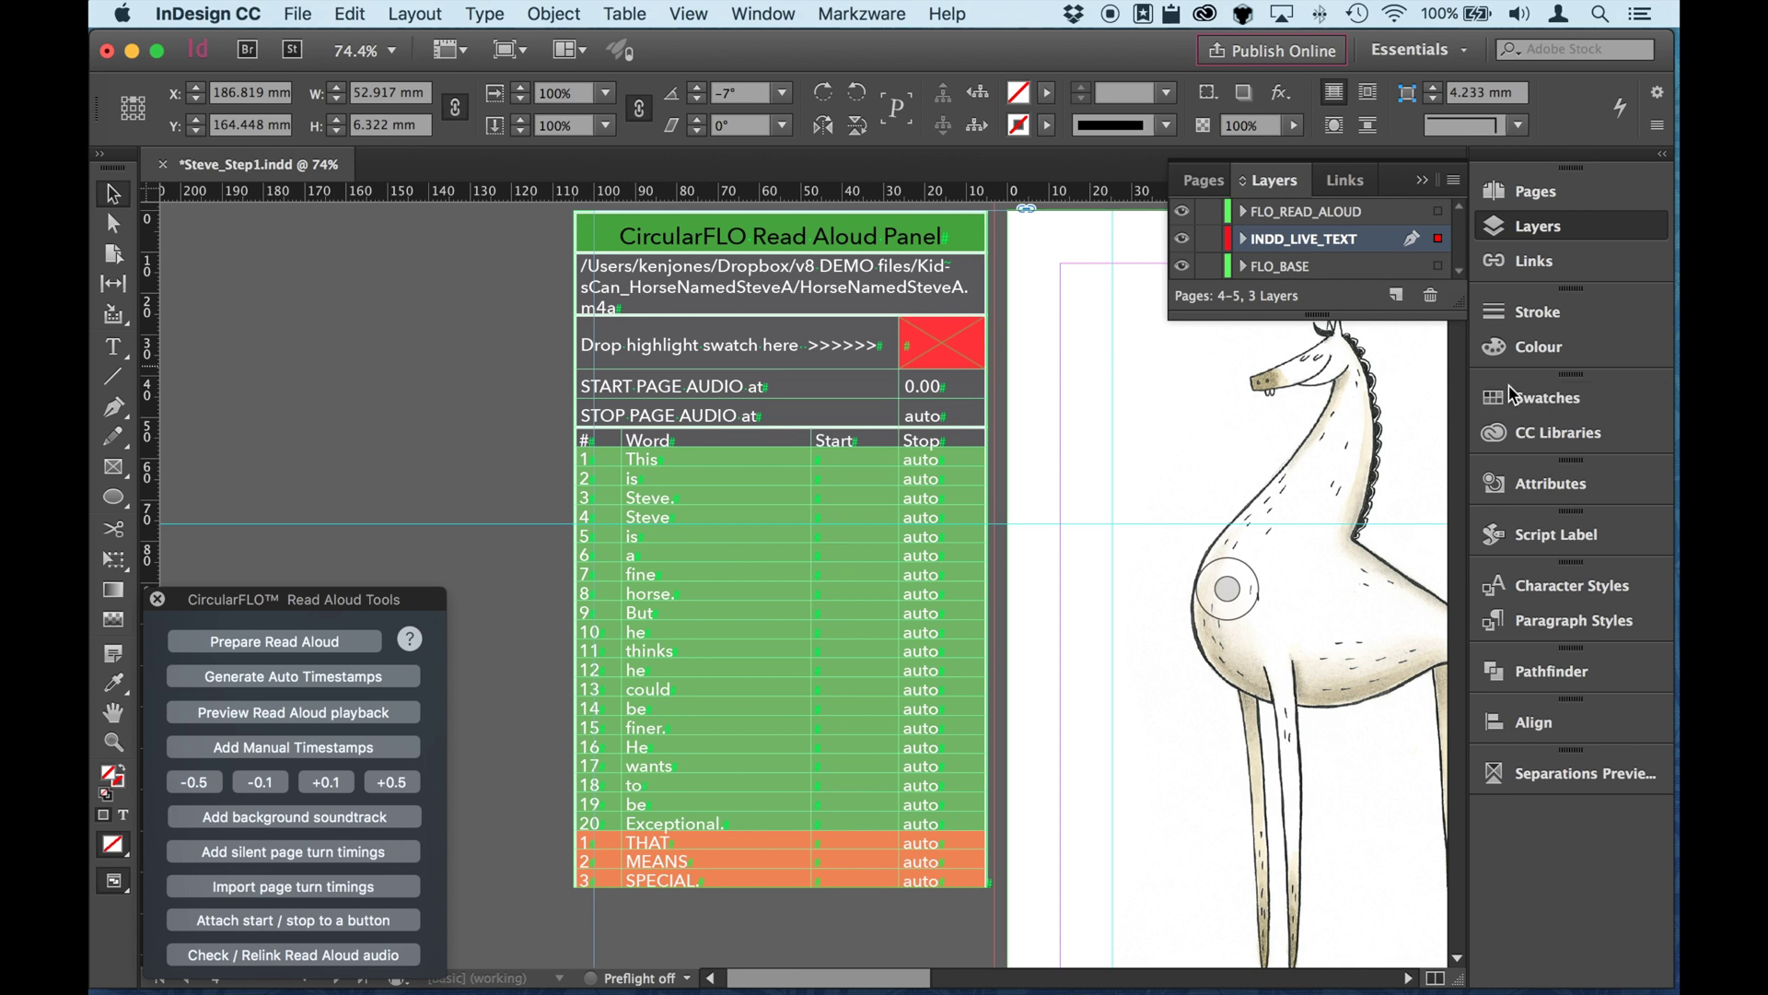
left_click(1539, 398)
left_click_drag(1258, 637, 923, 339)
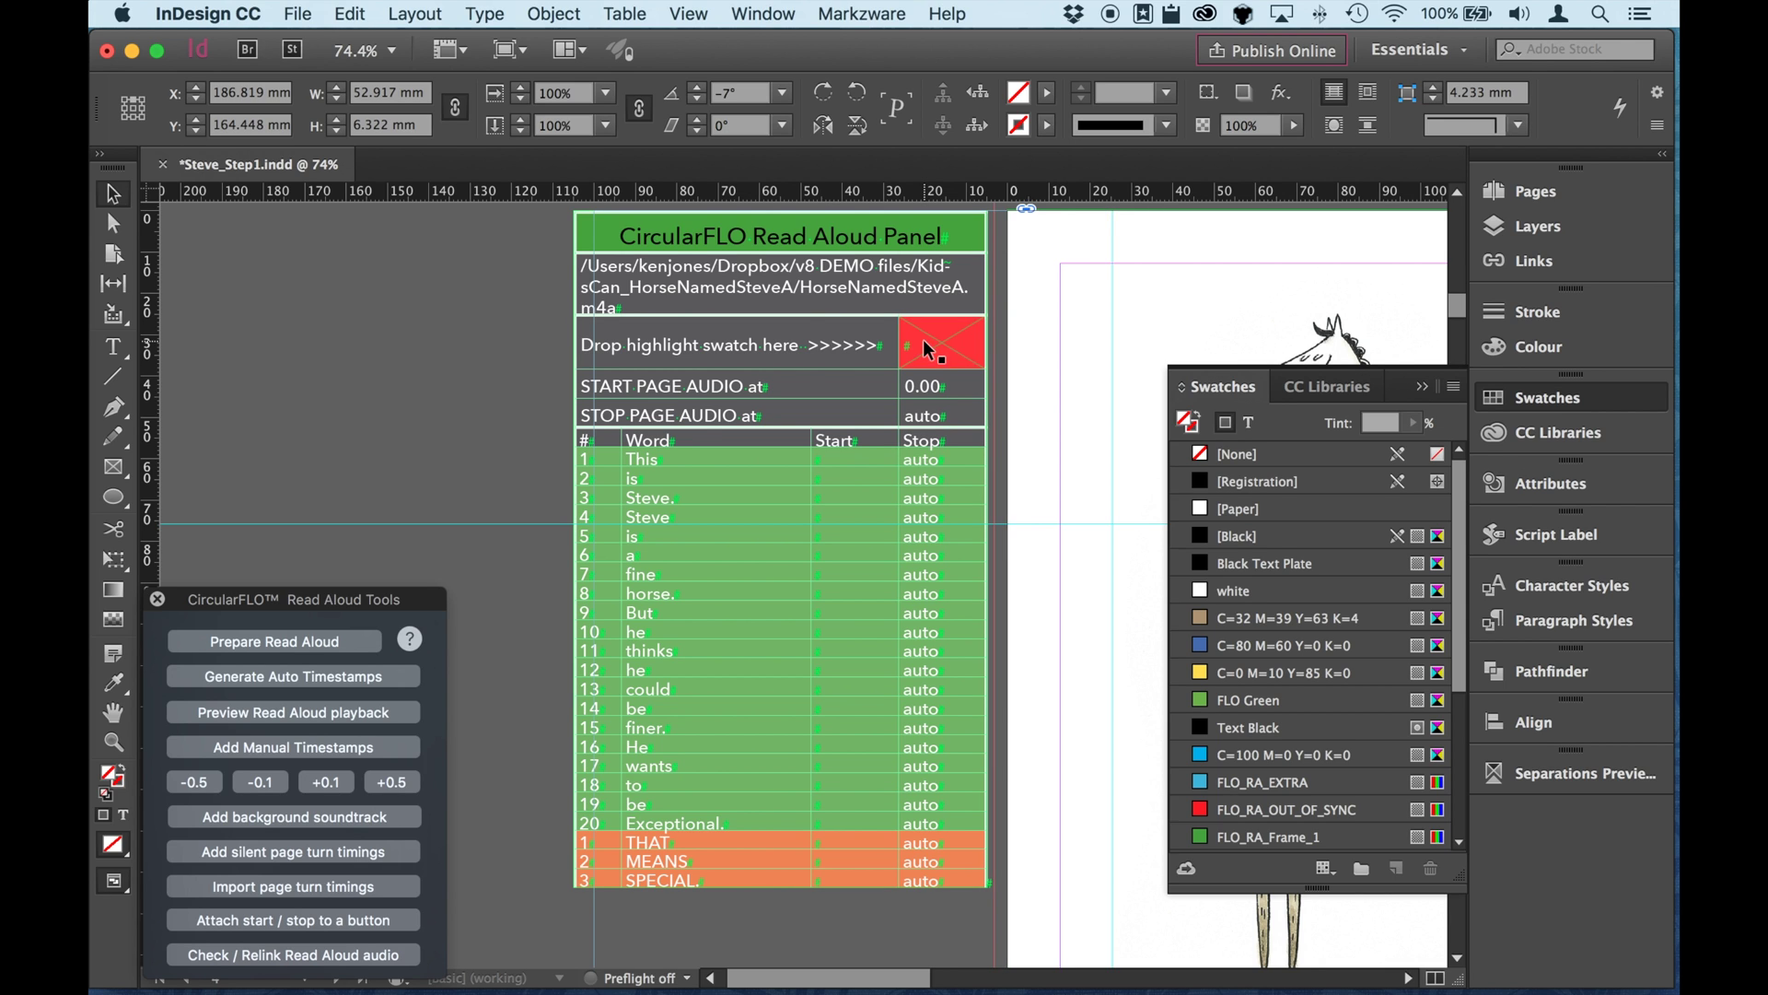
left_click(1422, 389)
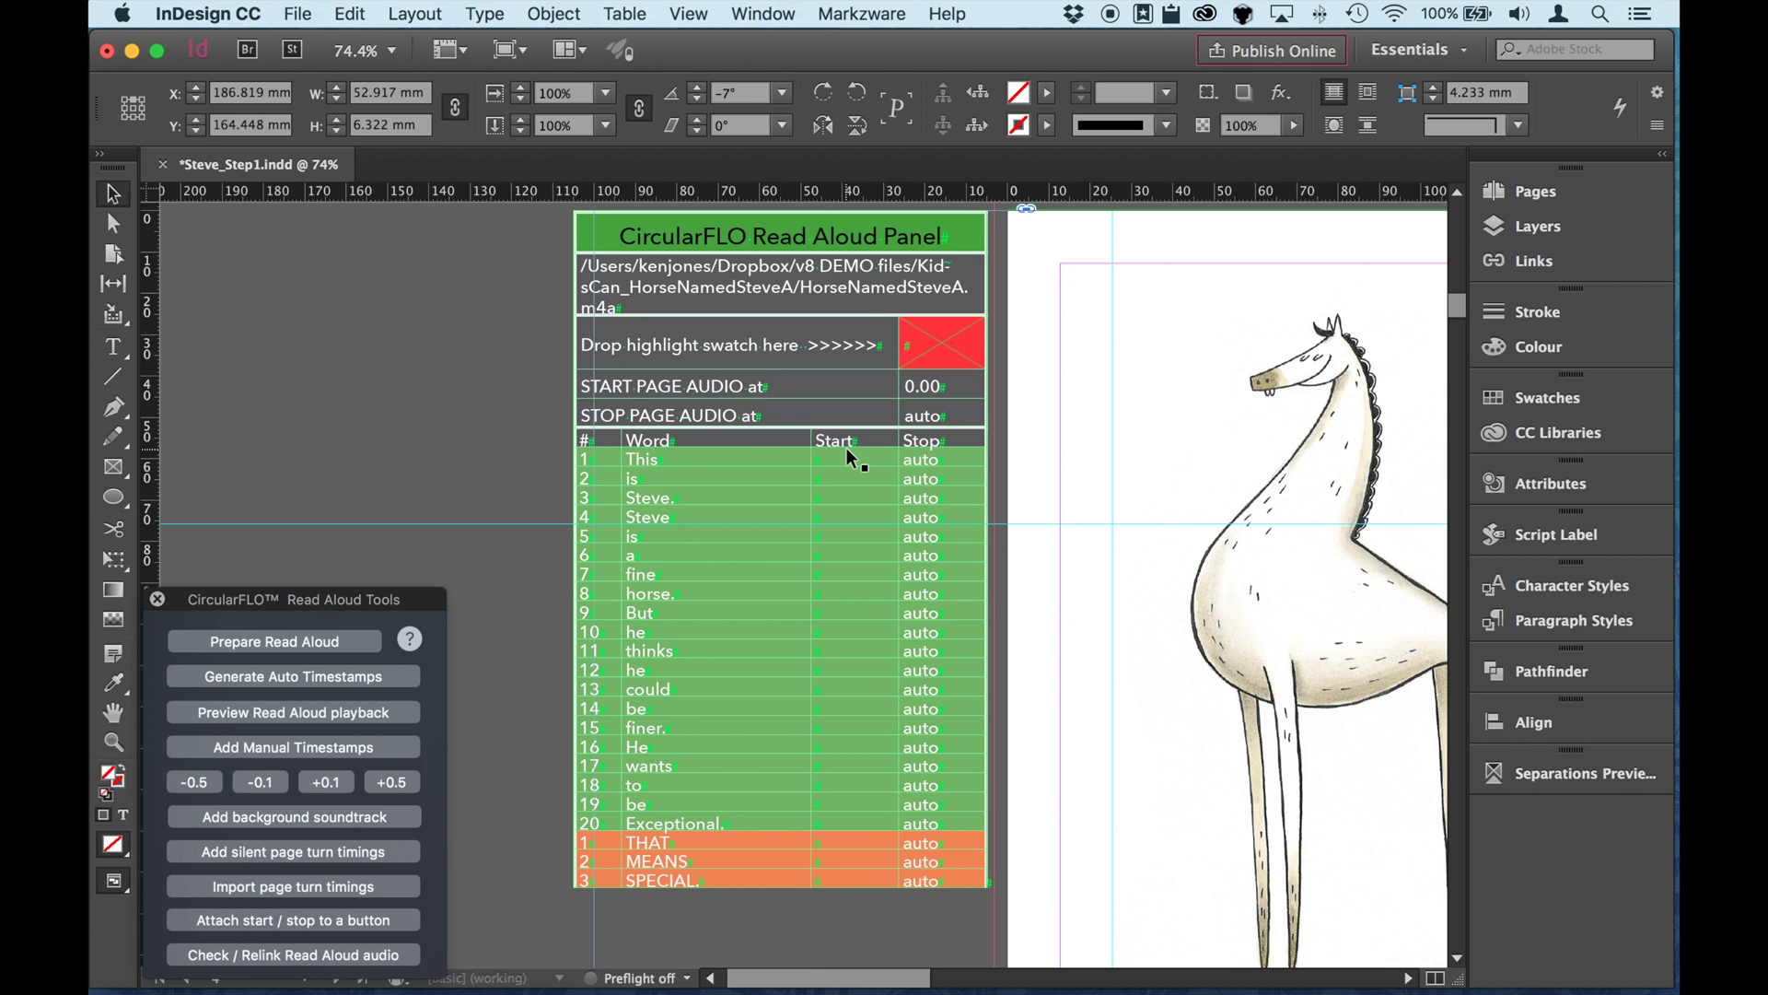
key("super+alt+0")
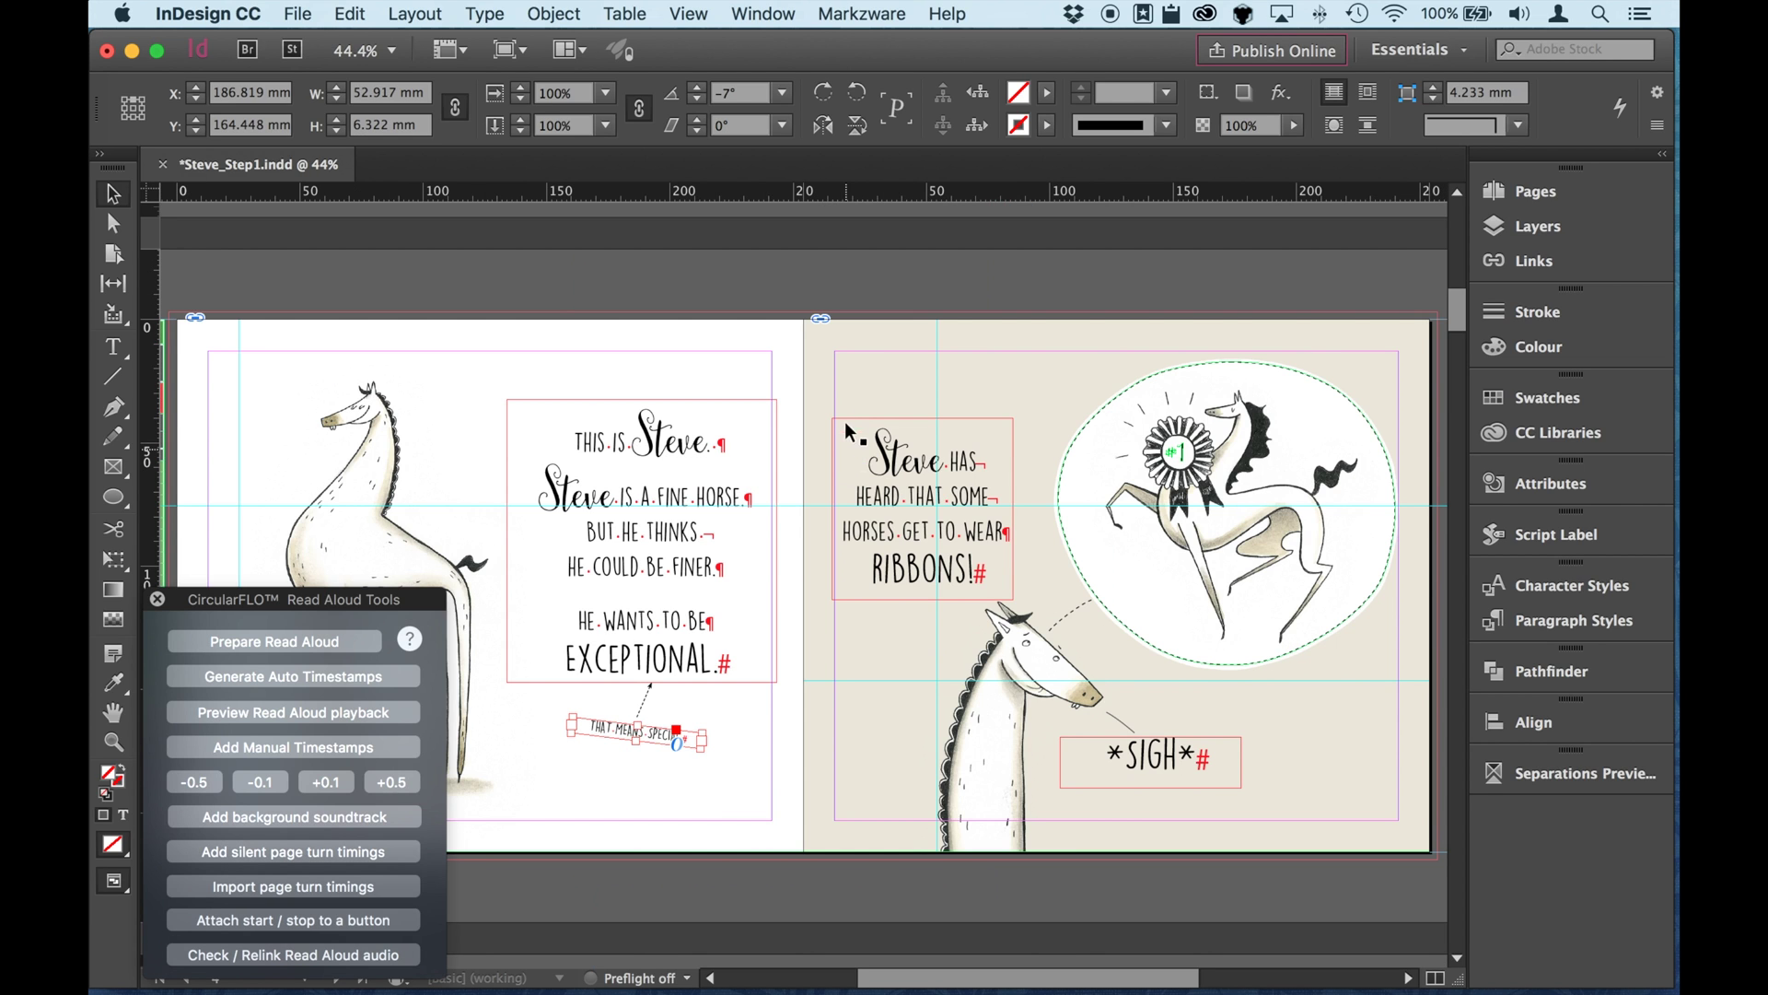
key("super+shift+a")
scroll(1146, 556, "right", 5)
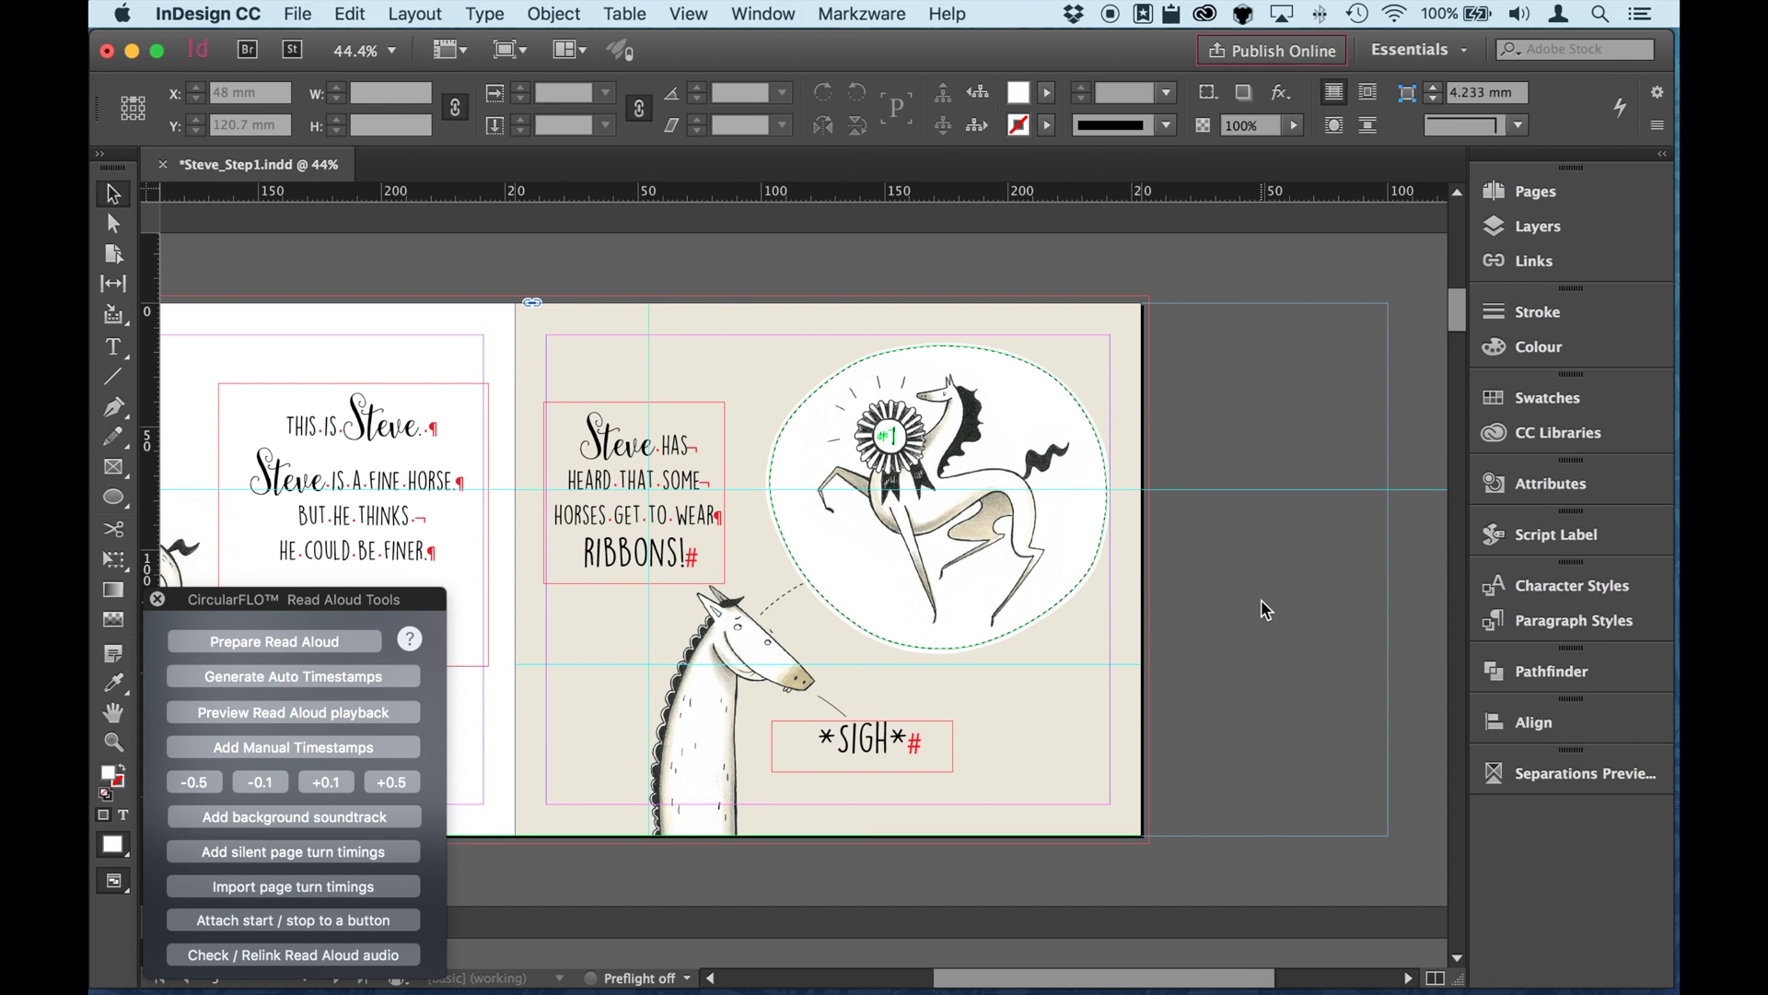
left_click(1521, 189)
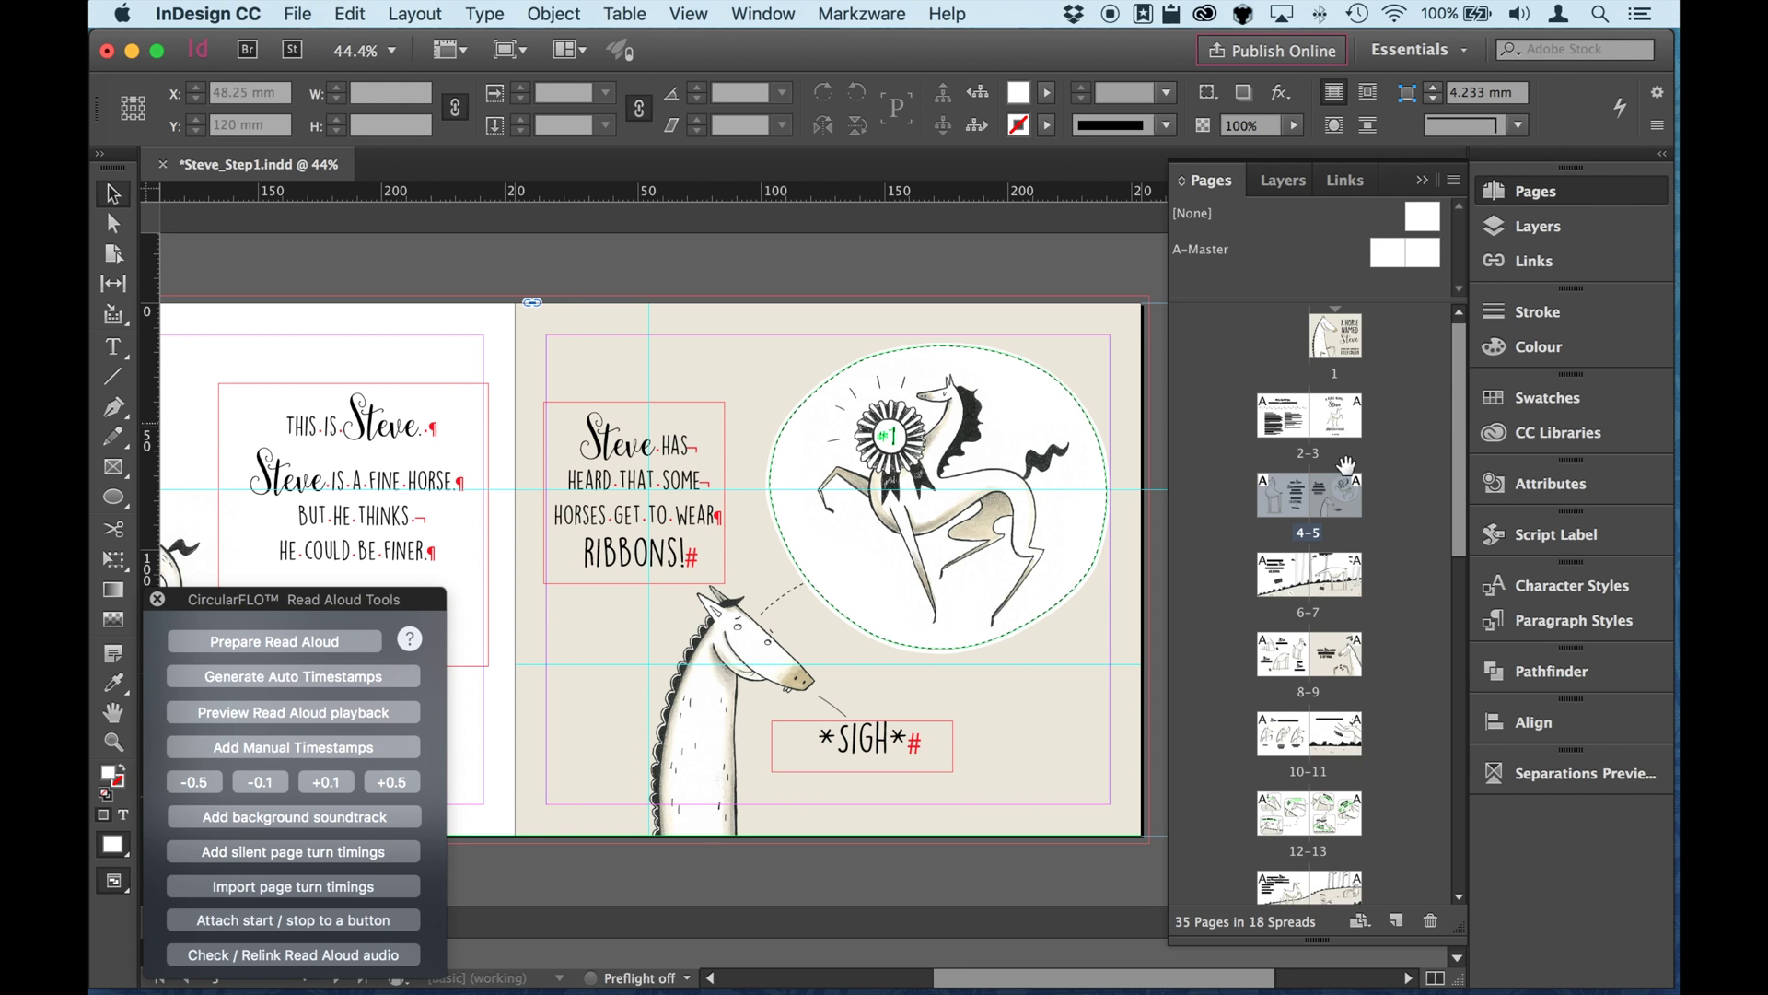
scroll(1348, 692, "down", 2)
scroll(1347, 645, "up", 3)
left_click(1547, 193)
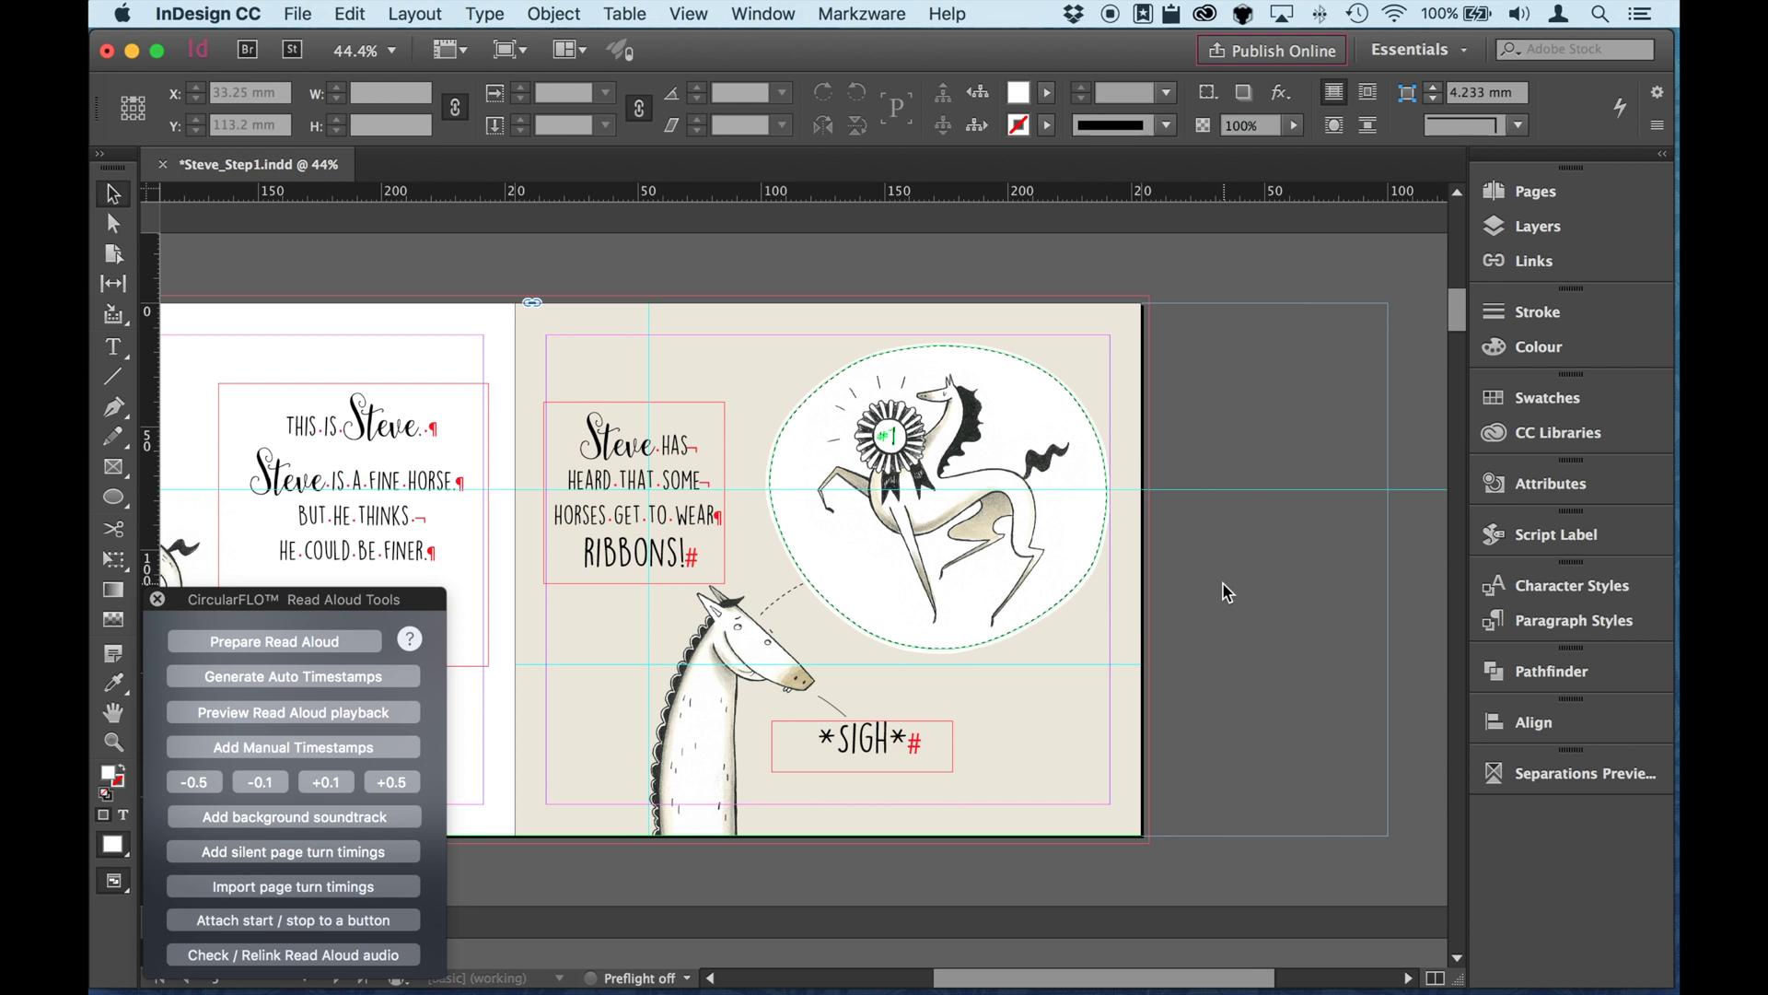
left_click(342, 643)
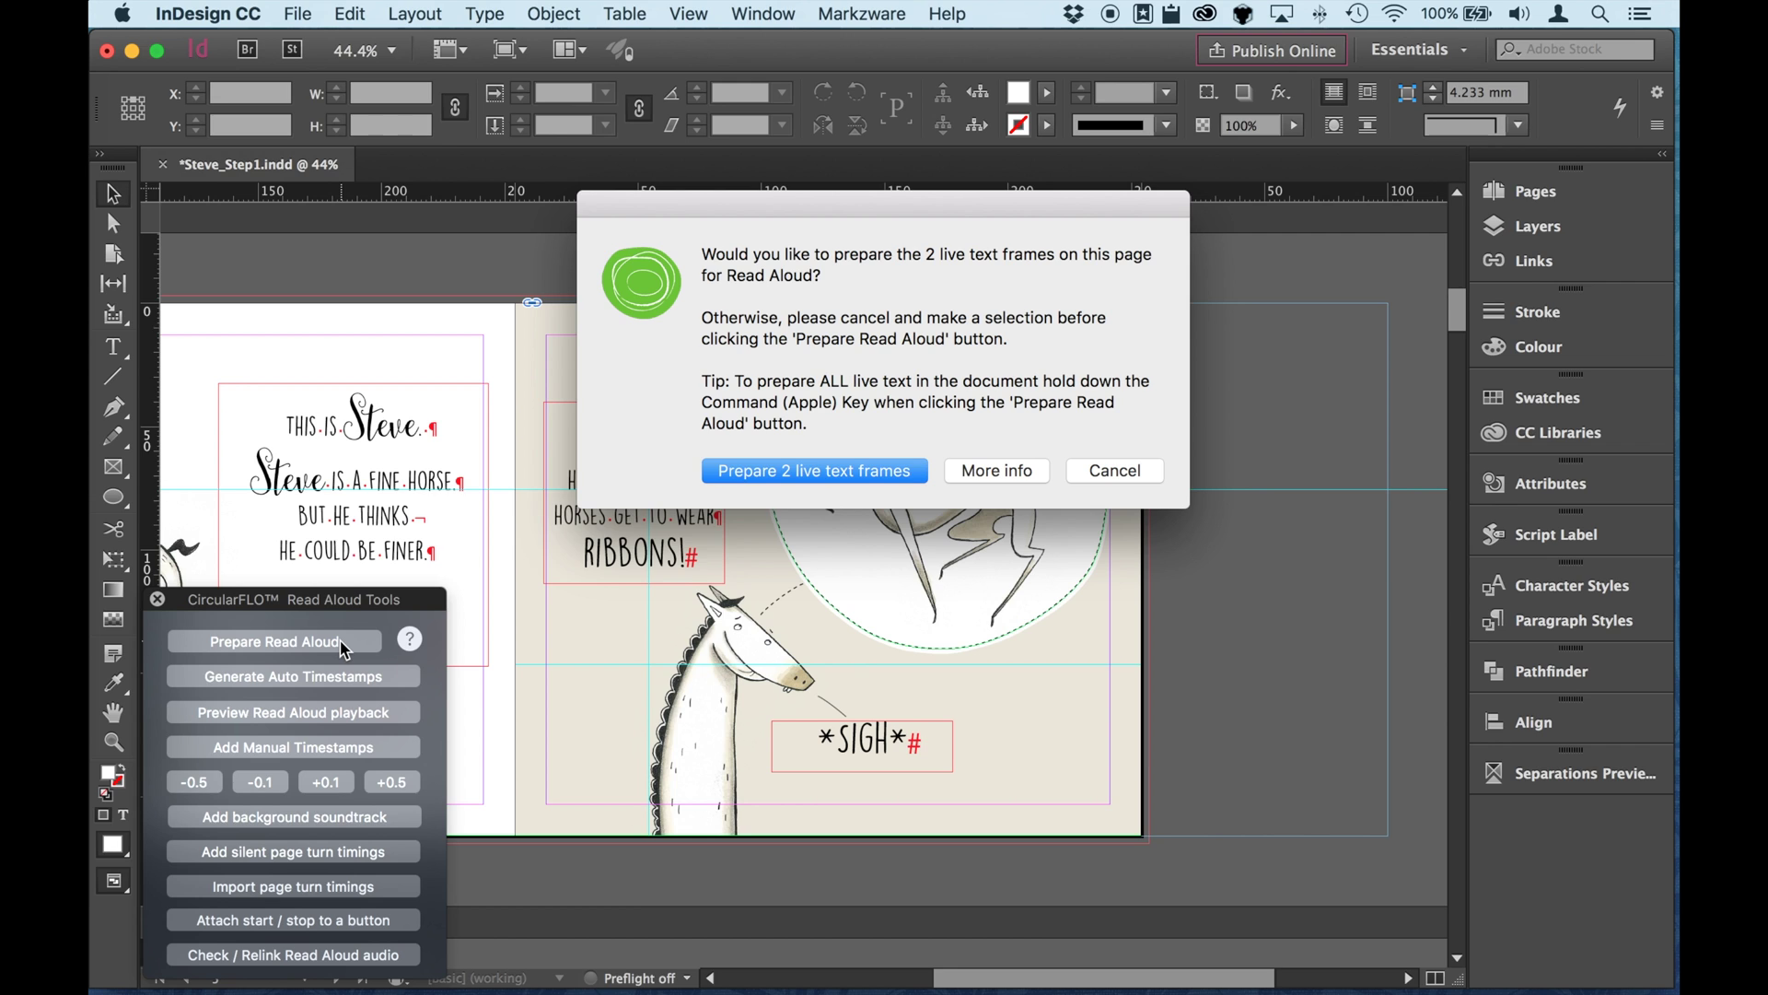
left_click(1114, 472)
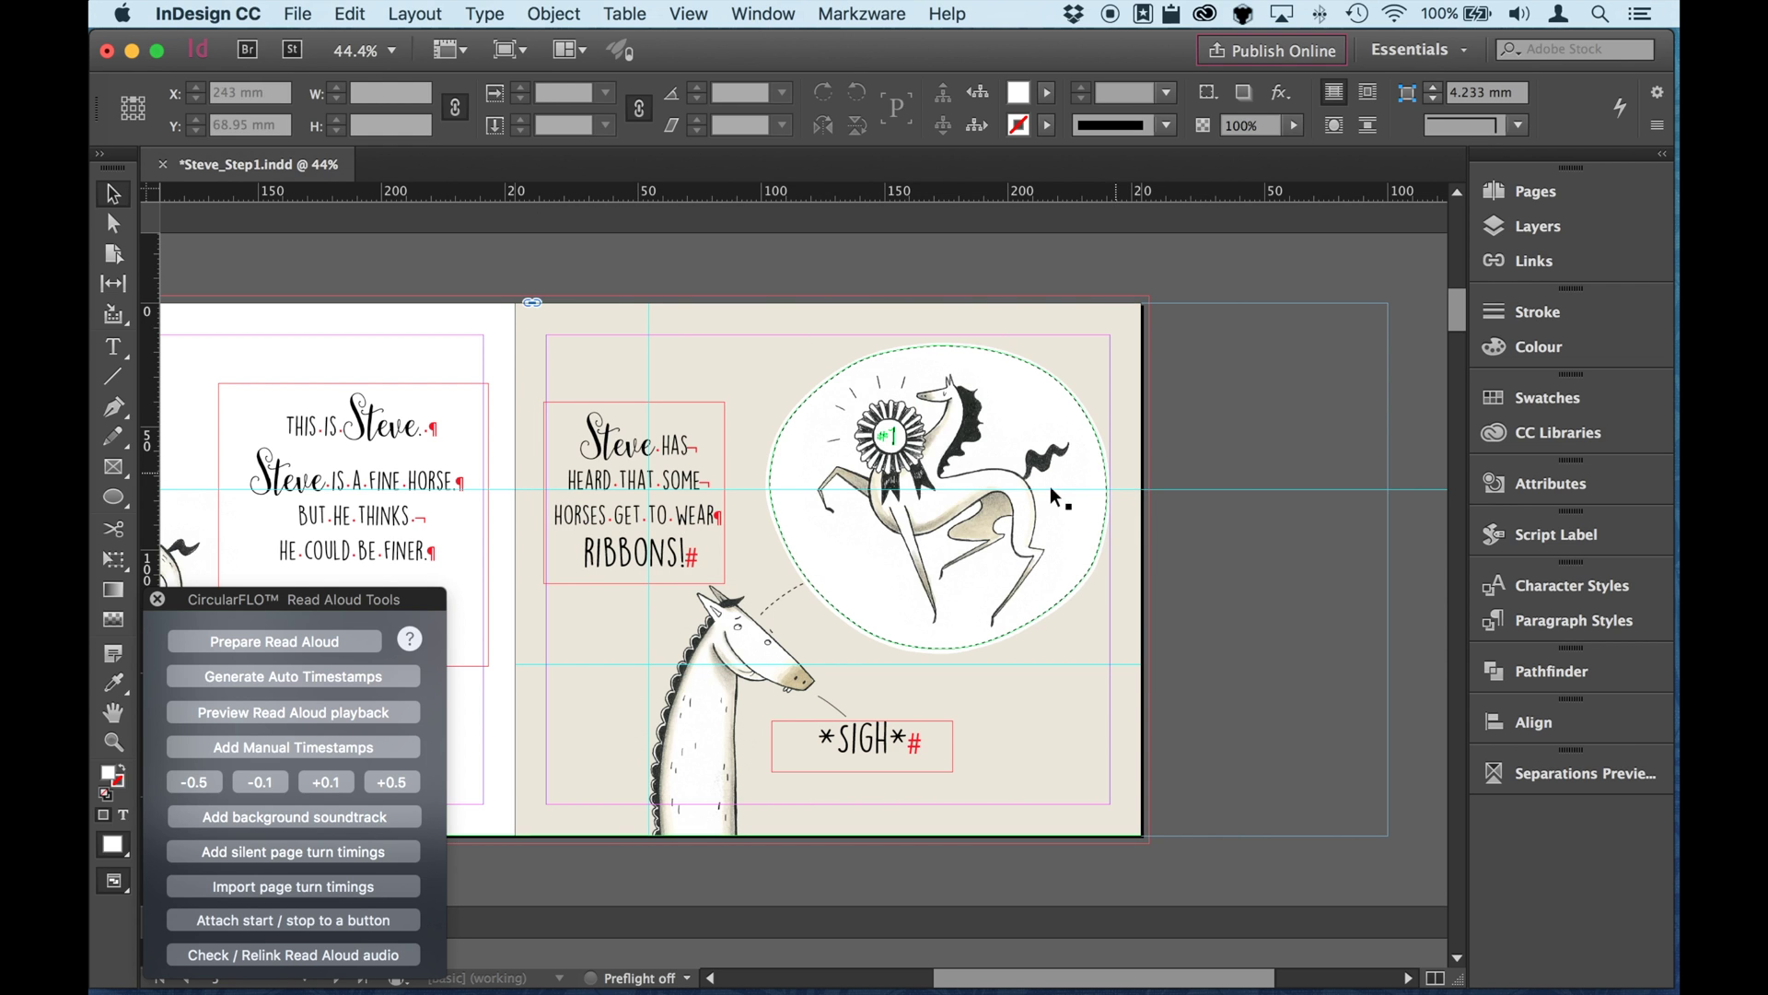
- Run Prepare Read Aloud on all live text in the document, starting at page 5
left_click(327, 643)
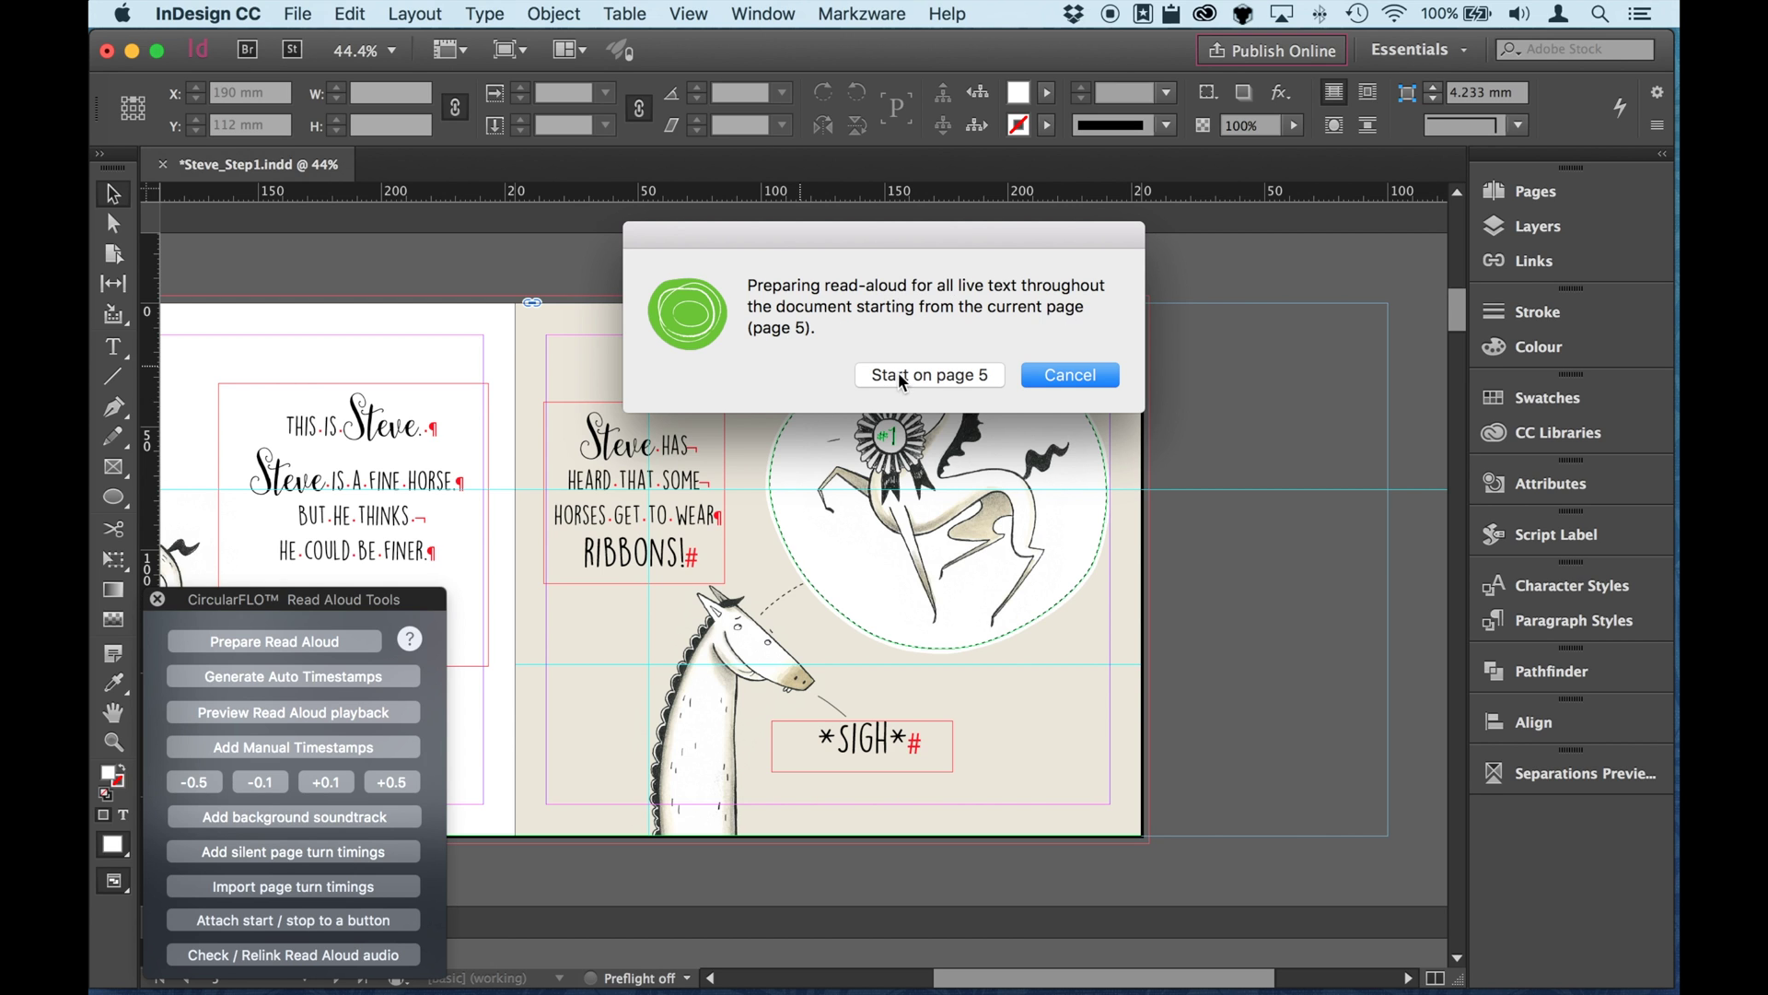
left_click(921, 384)
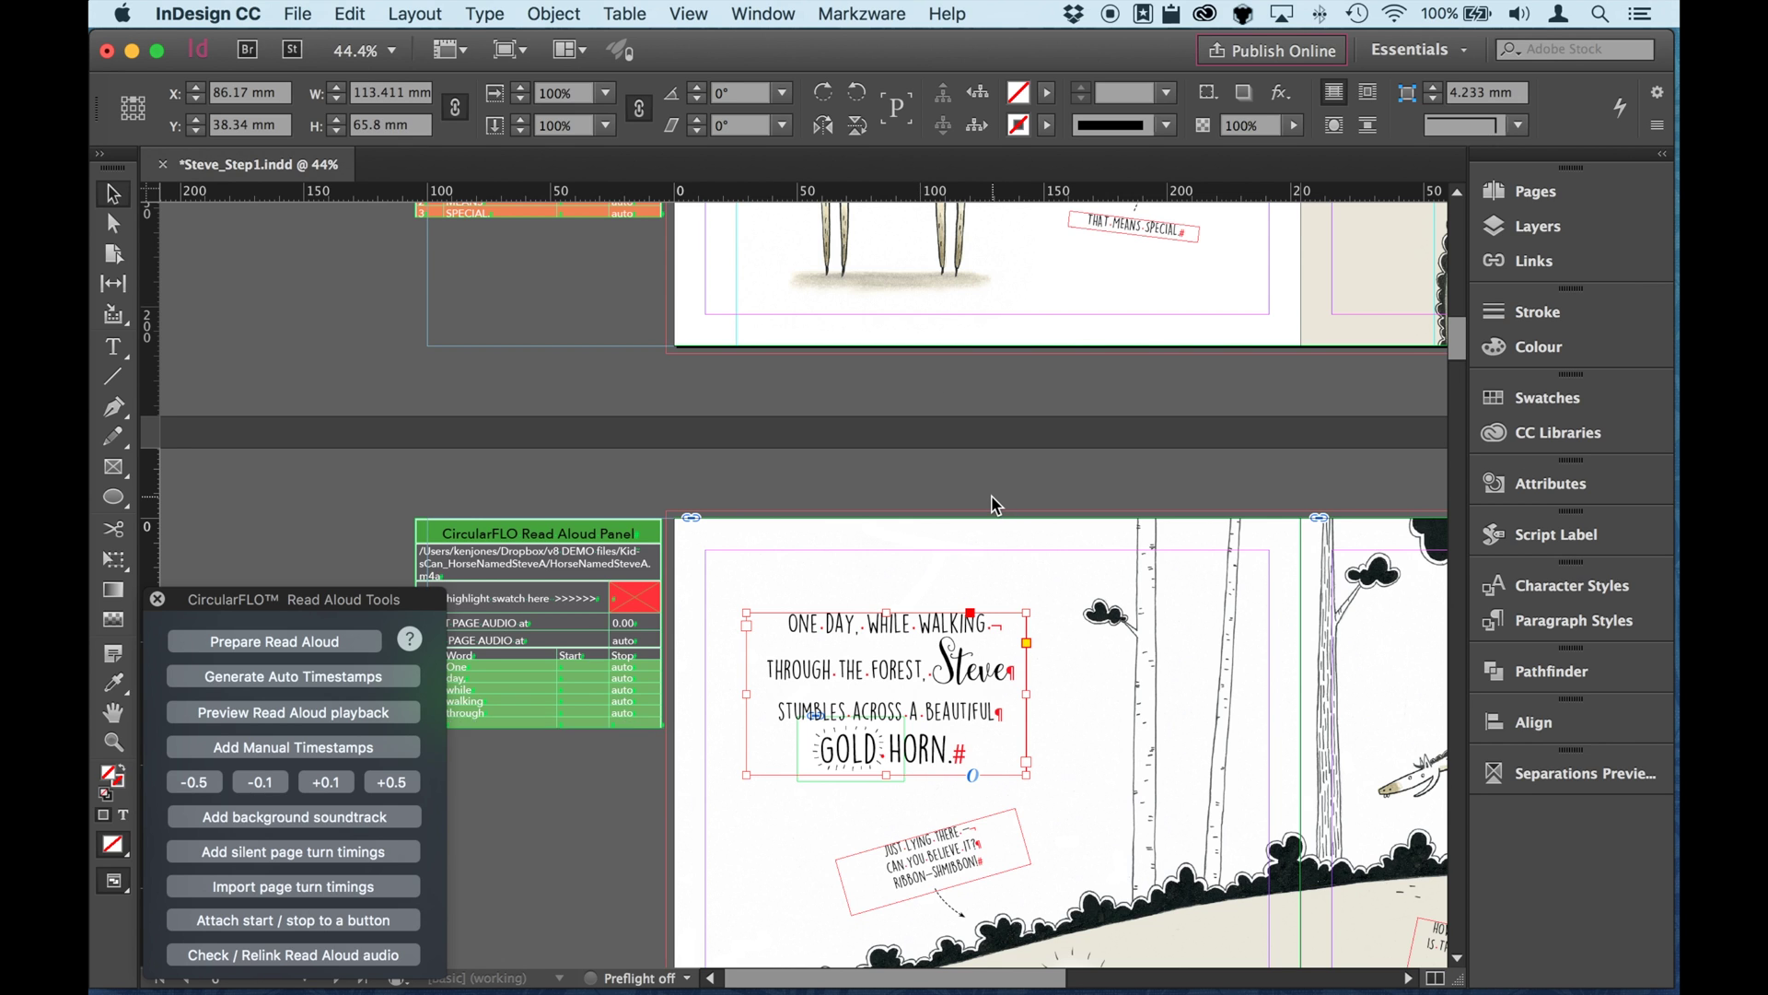
- Scroll down to the final spreads once the Read Aloud tables are built
scroll(991, 495, "down", 5)
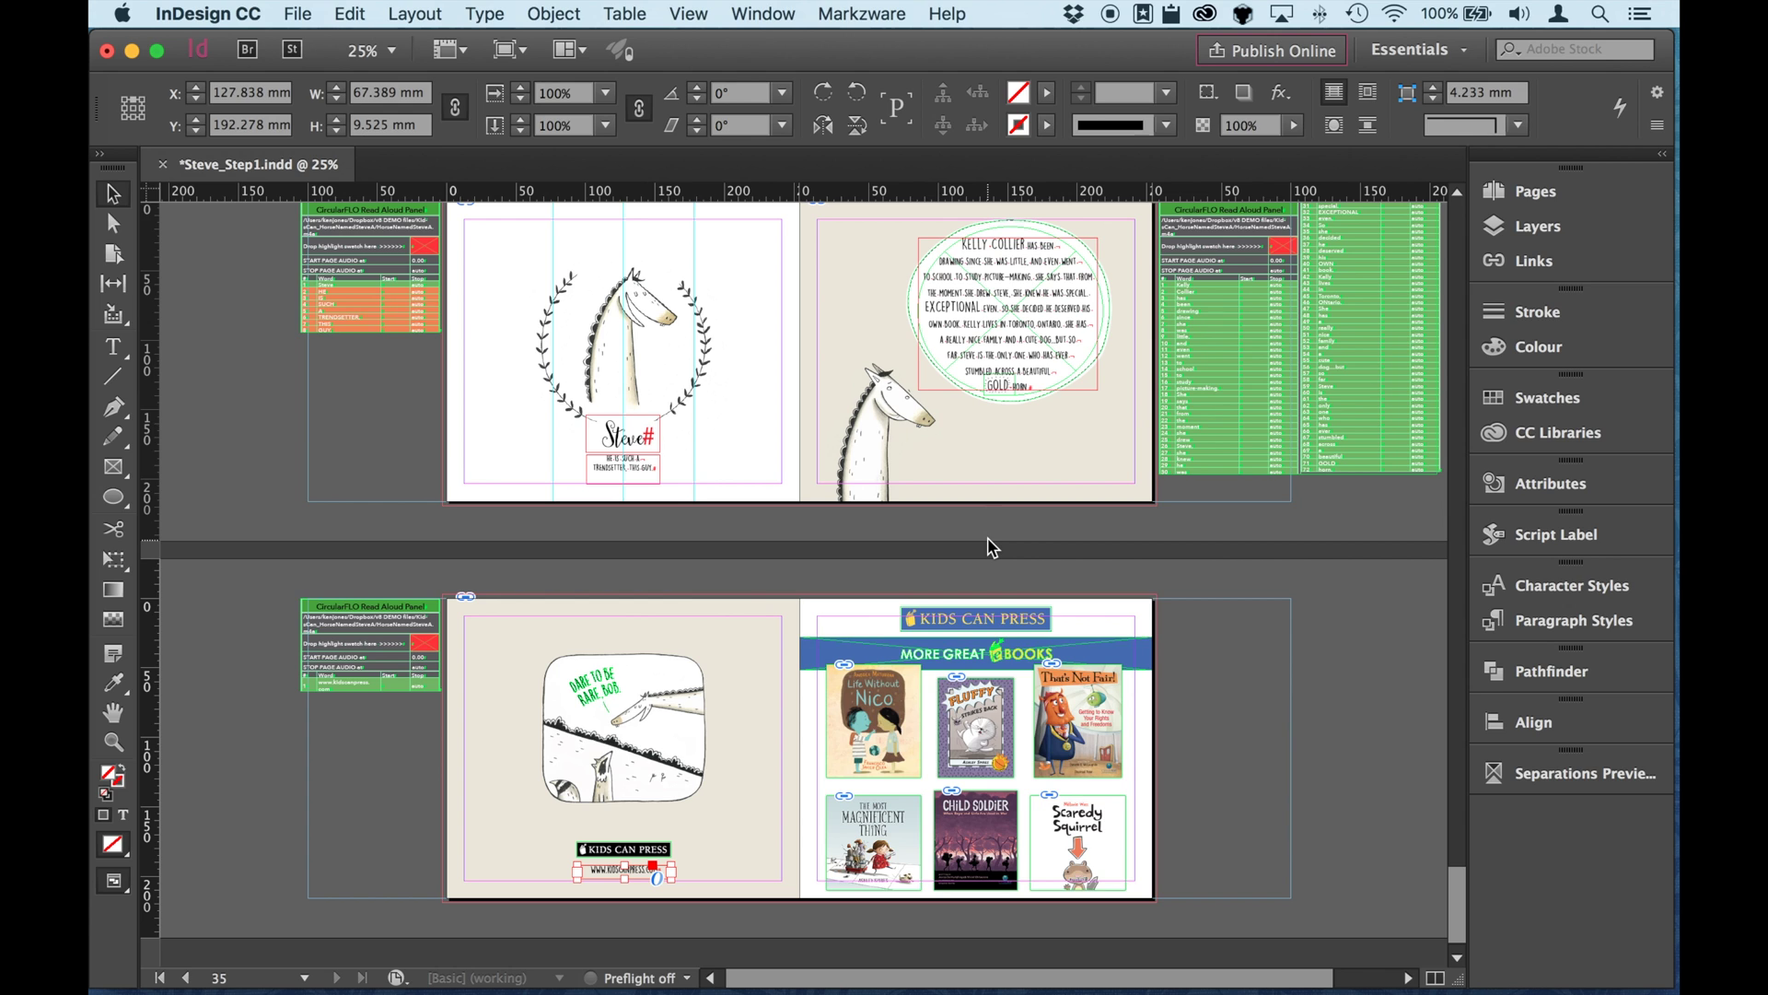
- Delete the Read Aloud tables beside page 34 and the author bio page, then refit the spread
left_click(400, 648)
key("Delete")
left_click(1256, 384)
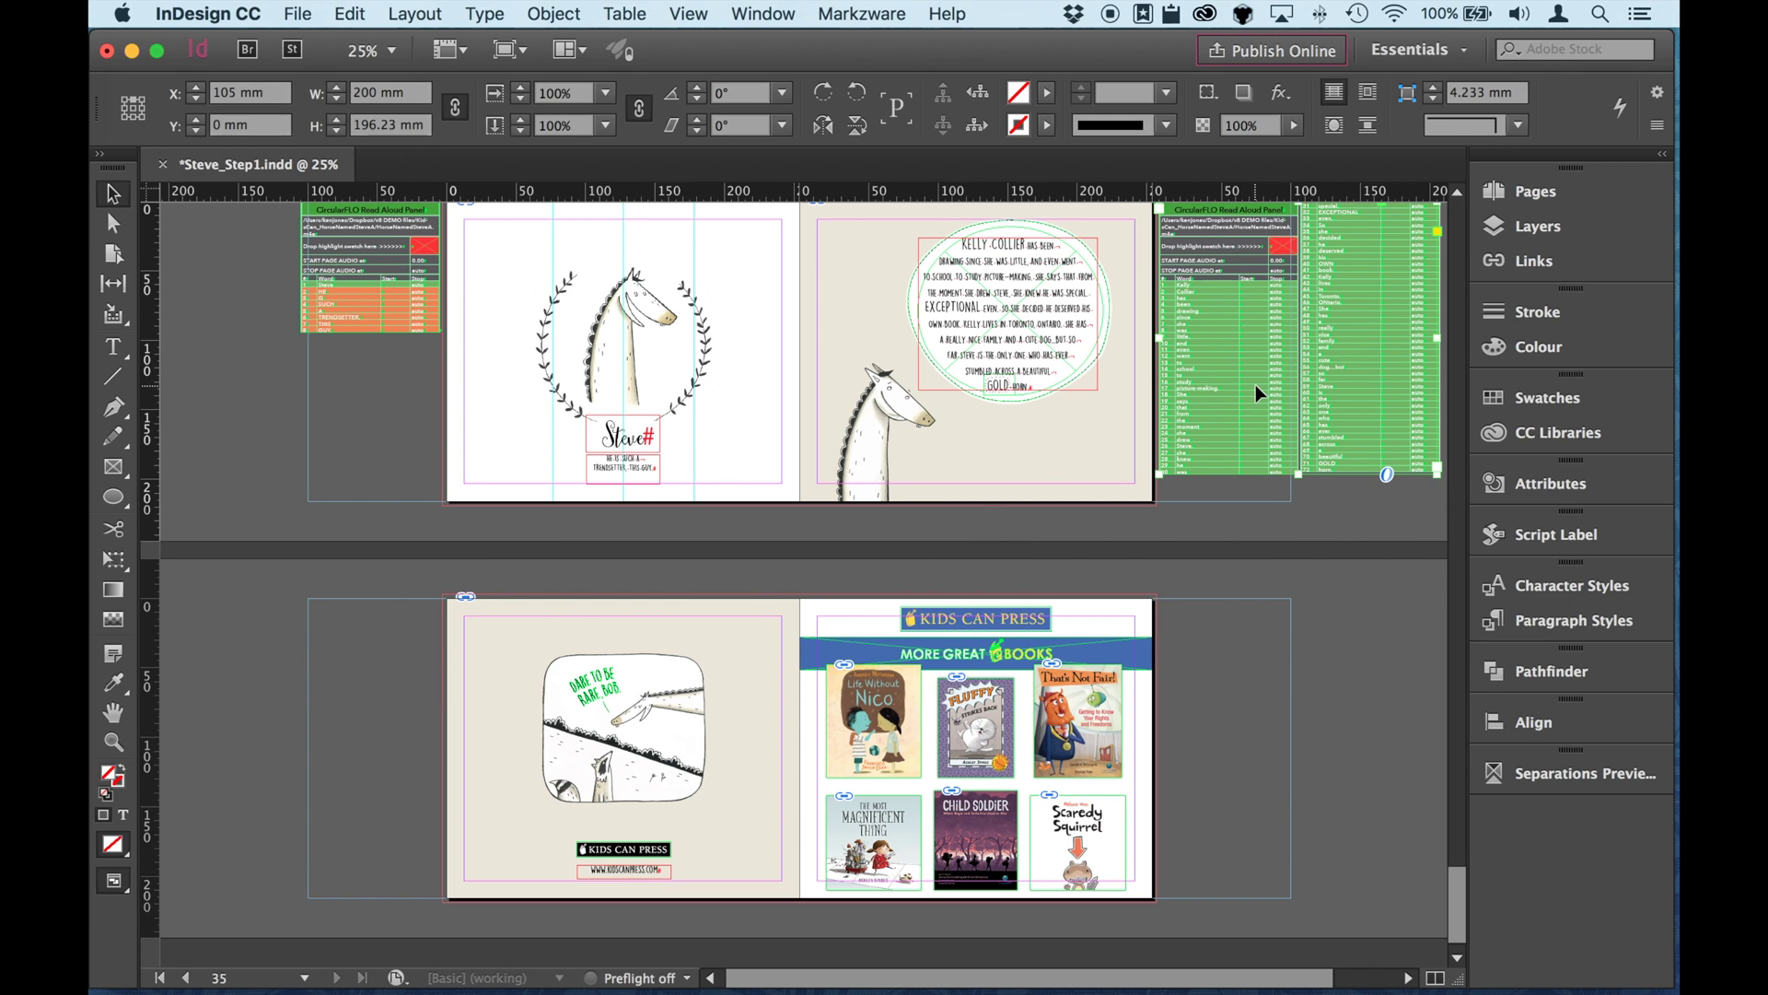
key("Delete")
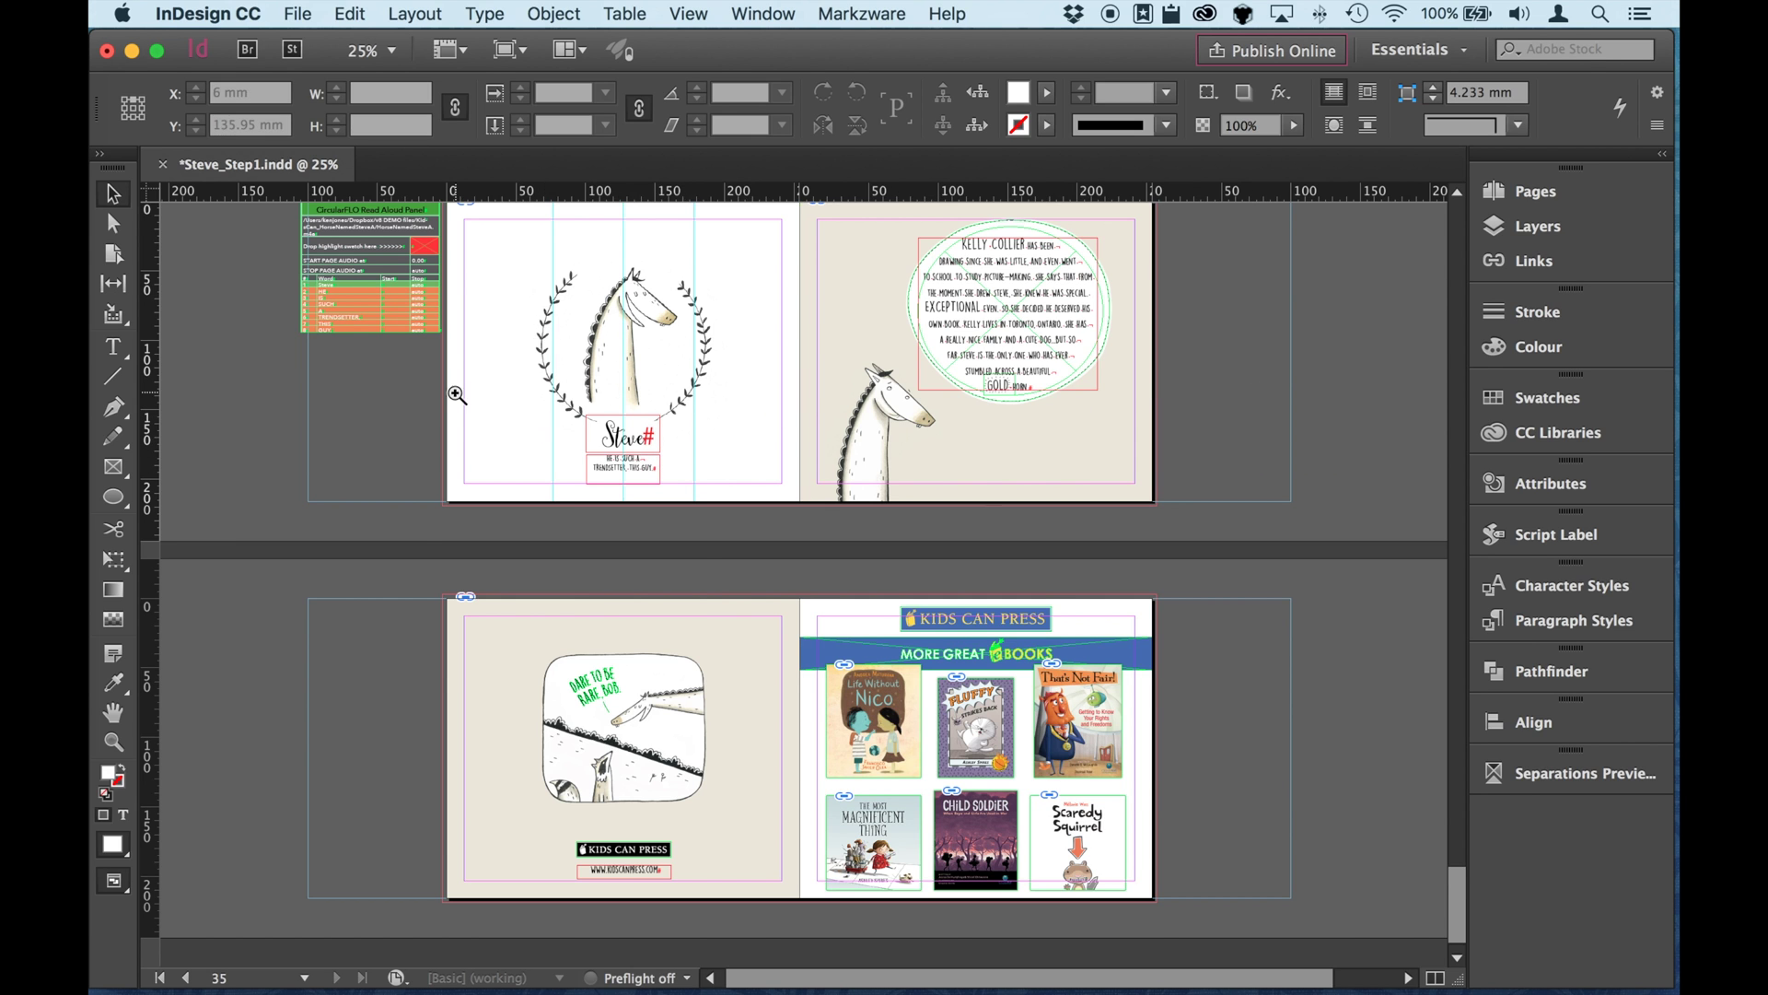
left_click_drag(427, 387, 775, 572)
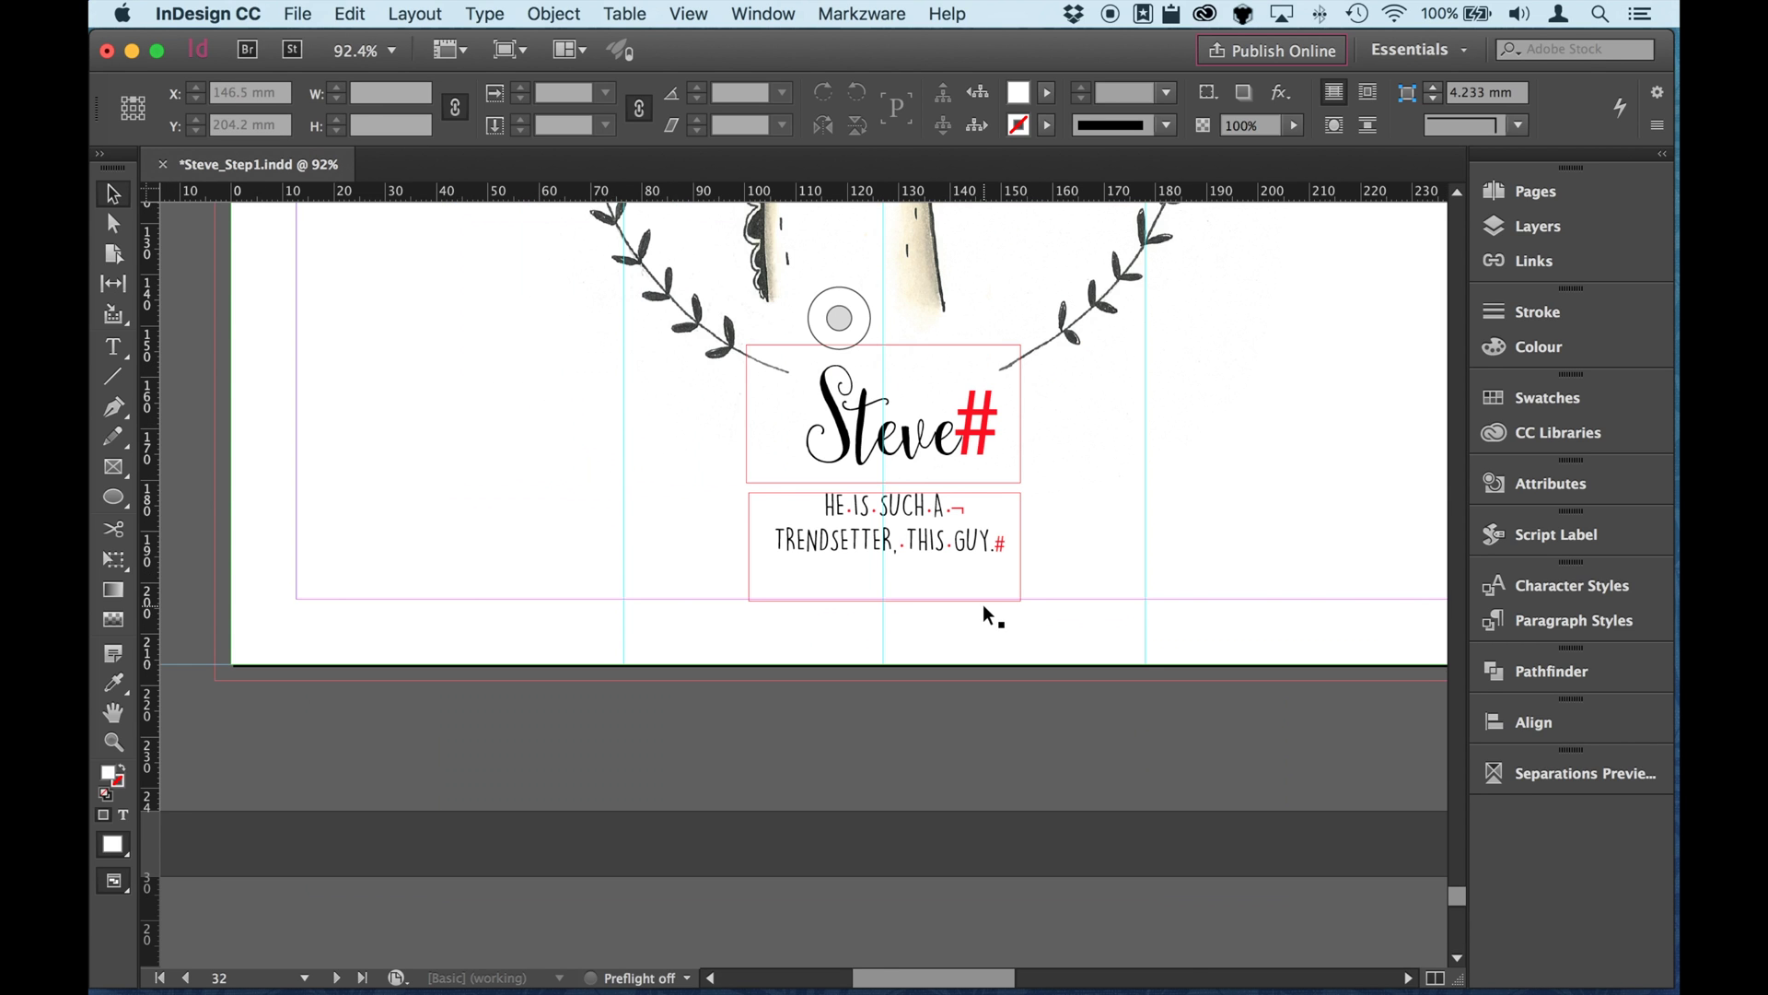
key("super+alt+0")
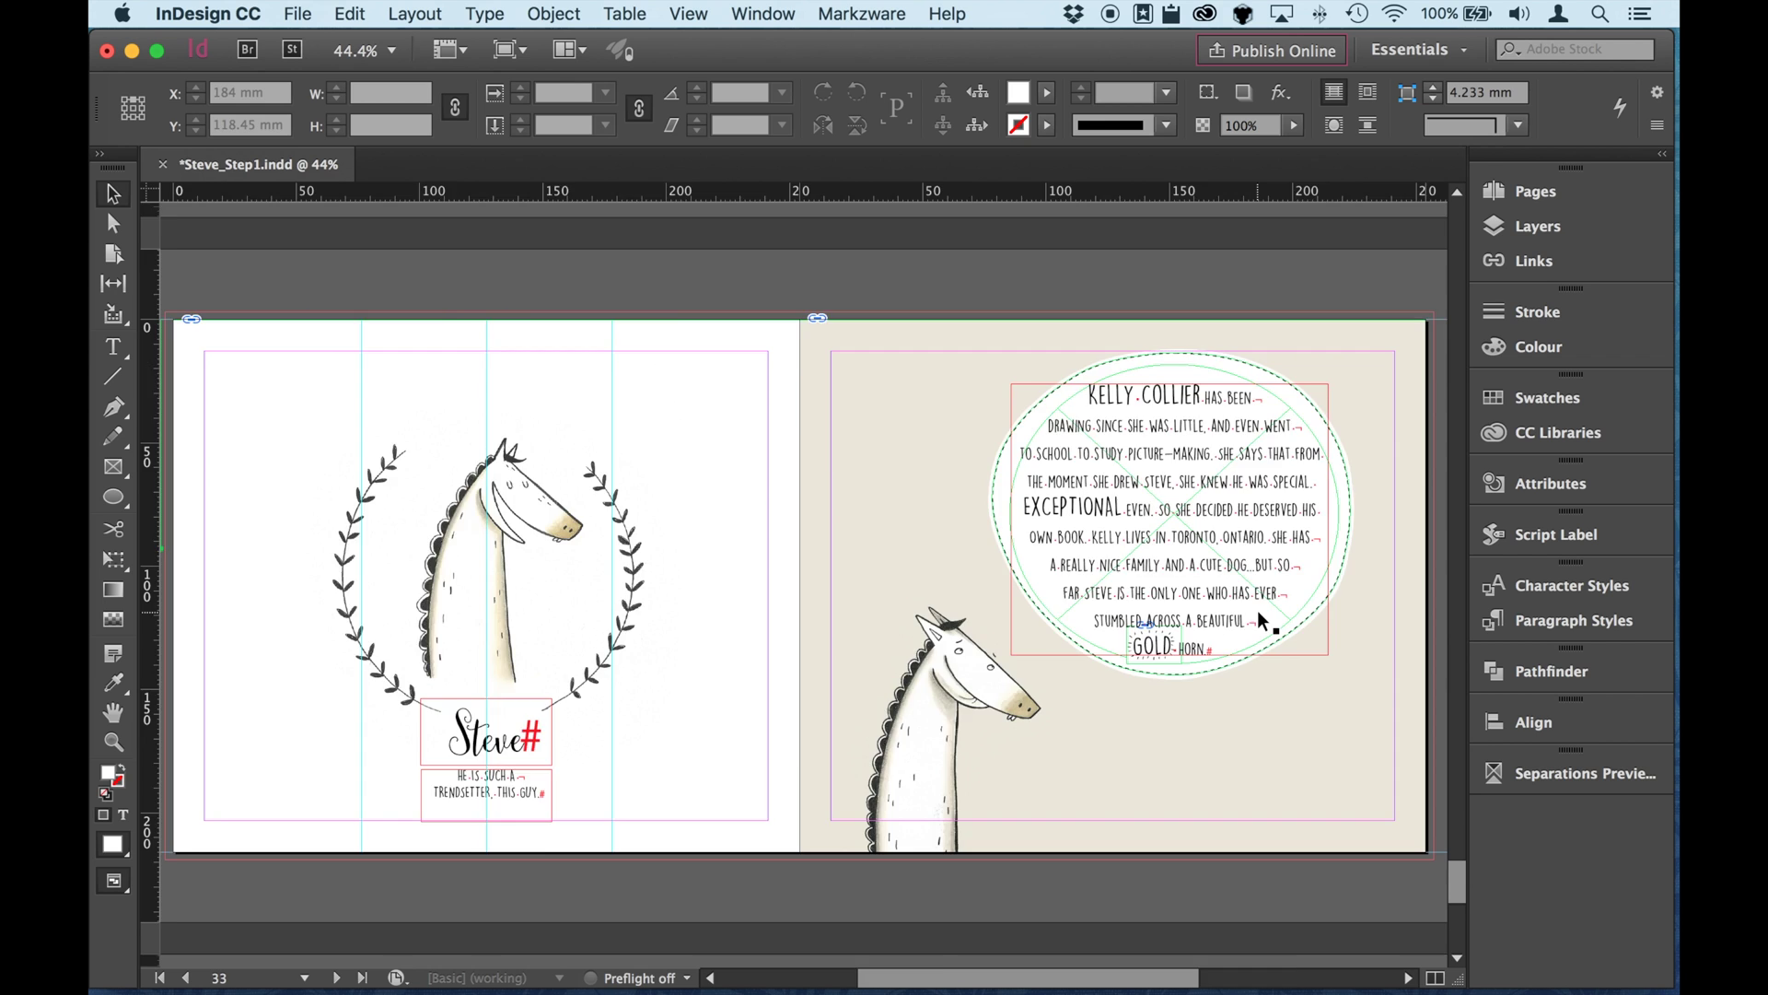
scroll(1257, 474, "up", 3)
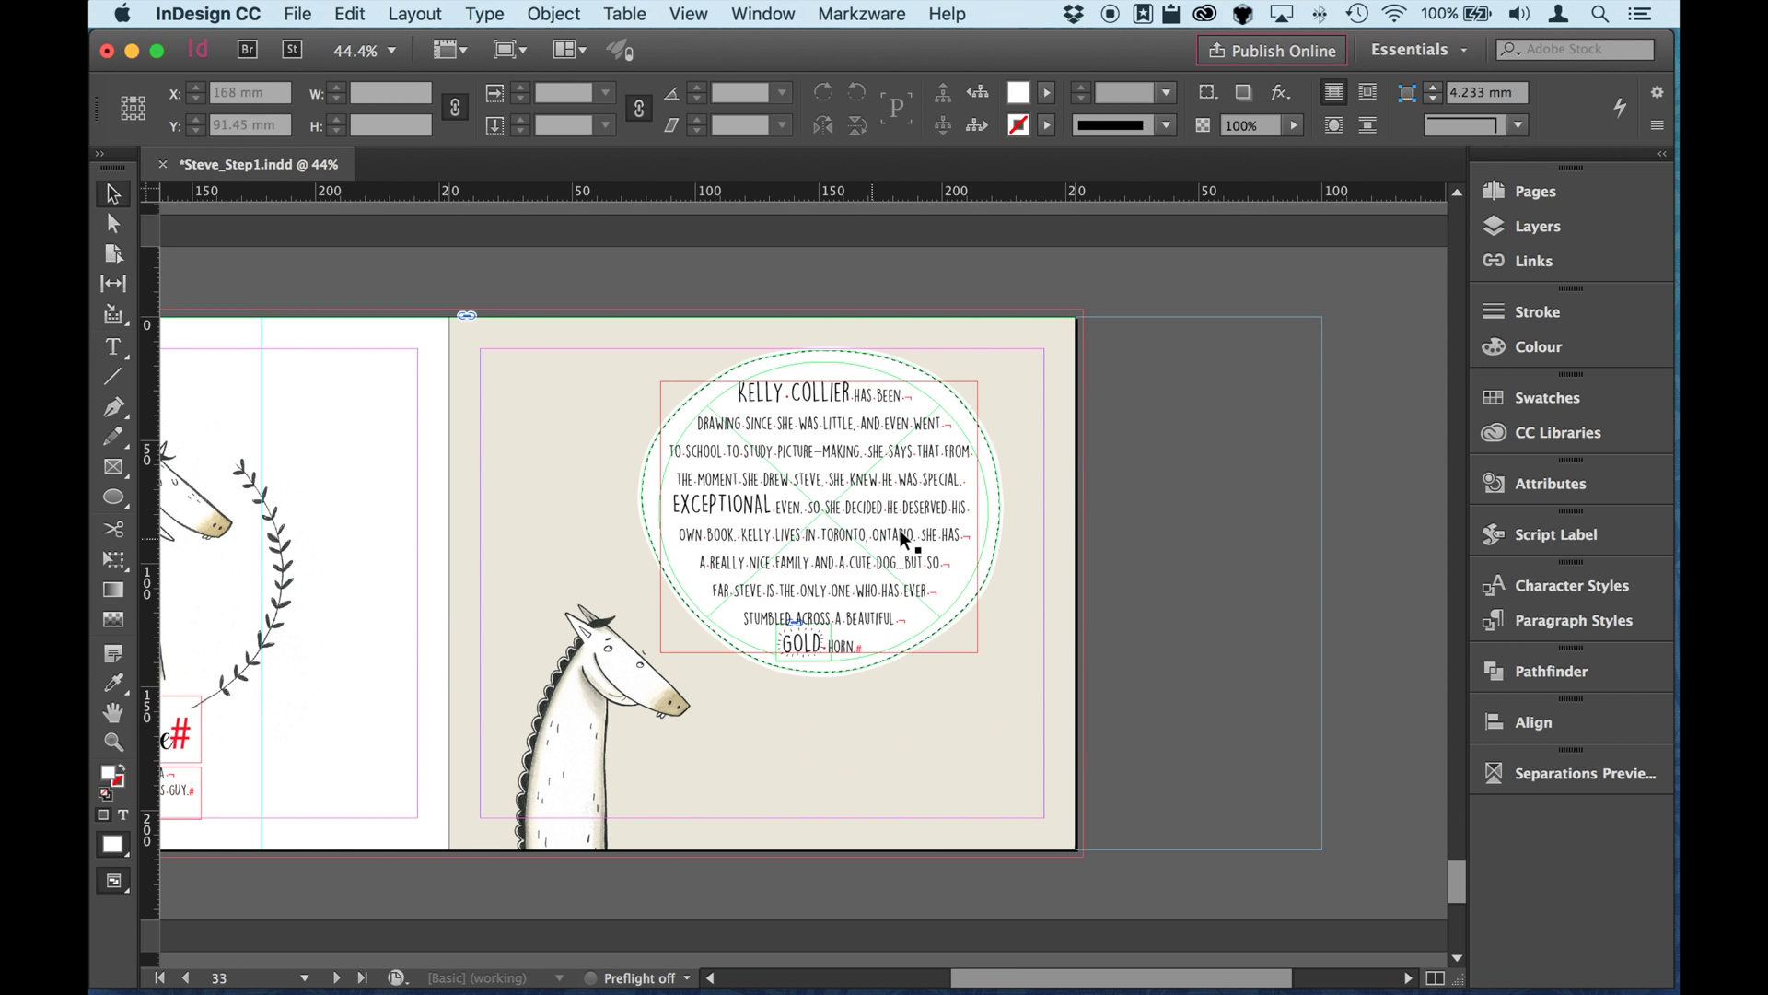
scroll(1120, 515, "left", 5)
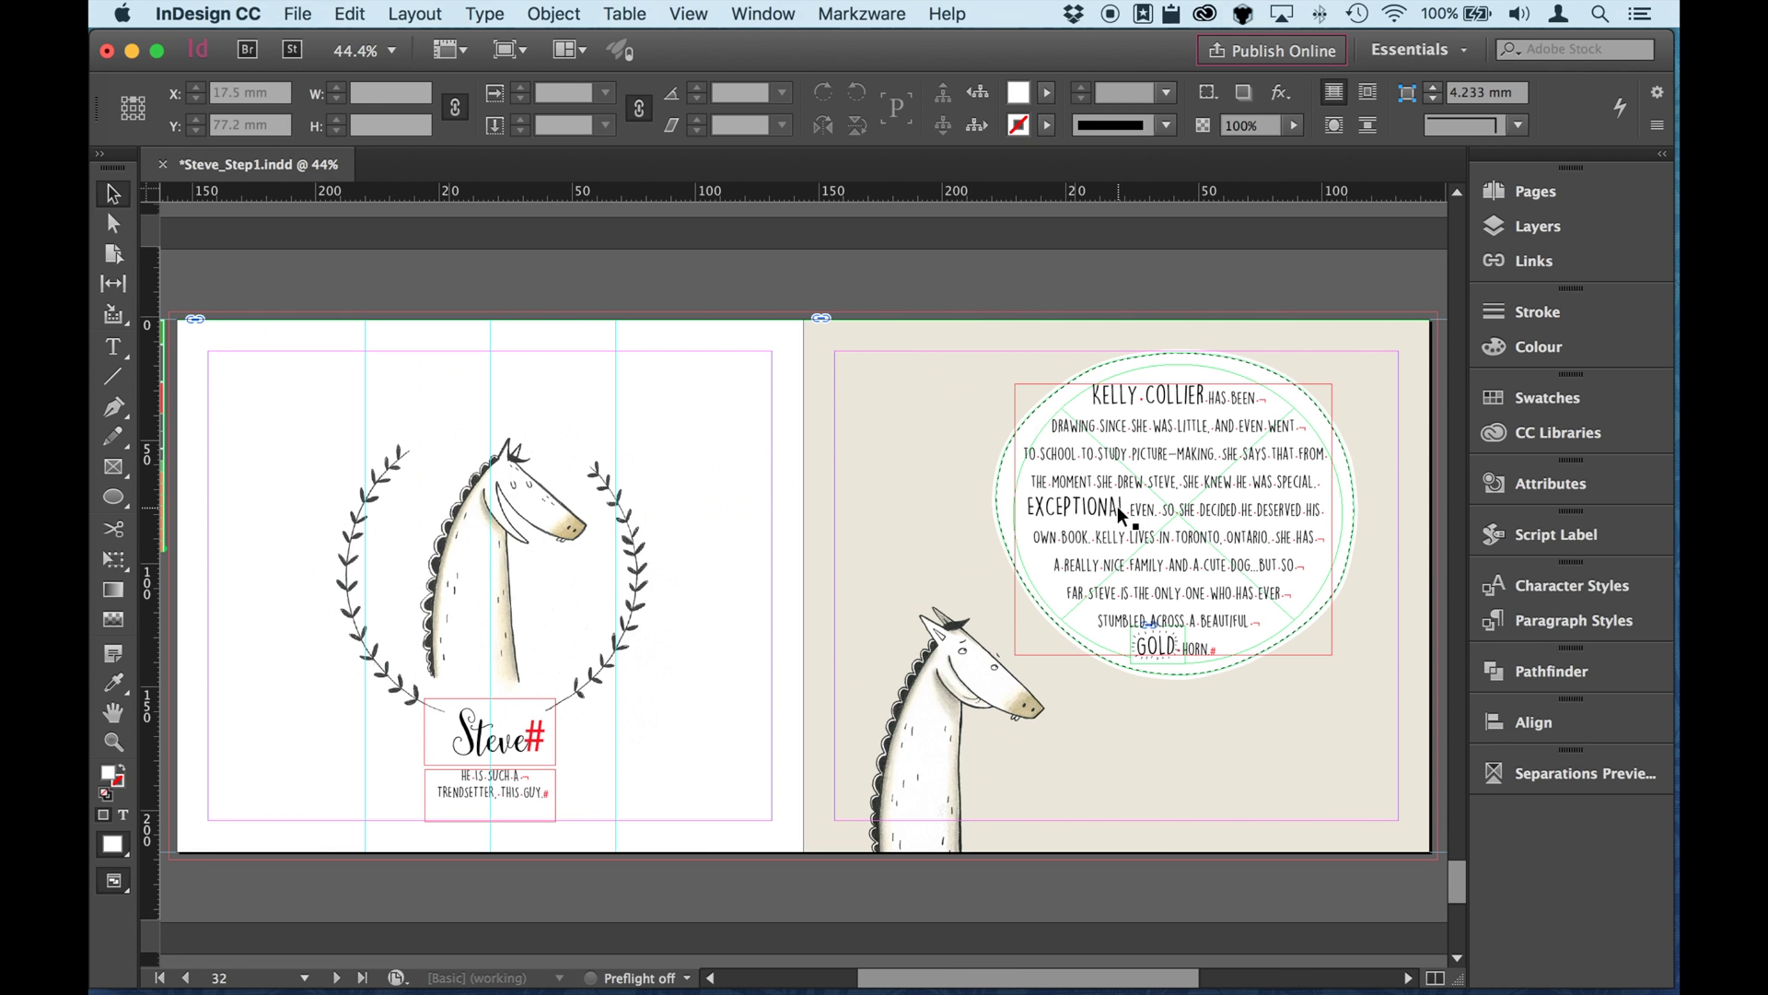
scroll(1118, 506, "left", 1)
scroll(1118, 506, "up", 3)
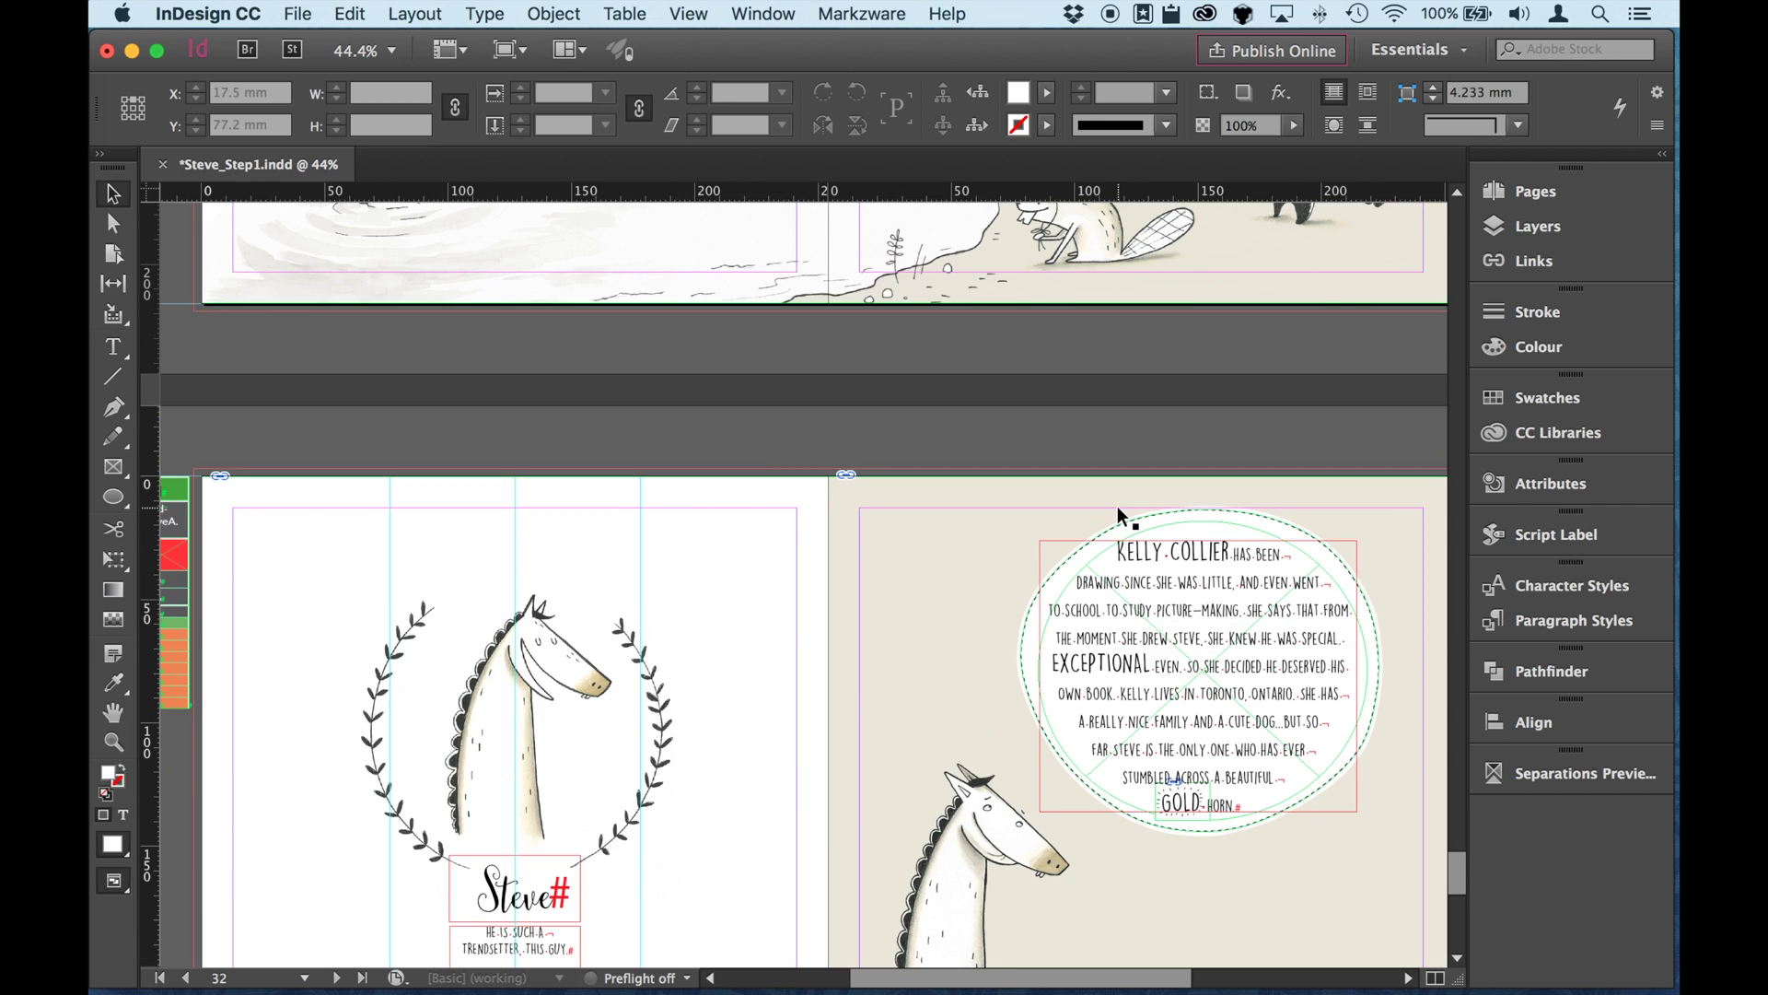
- Scroll through the spreads back to page 13, checking each page's Read Aloud table
scroll(1121, 516, "up", 3)
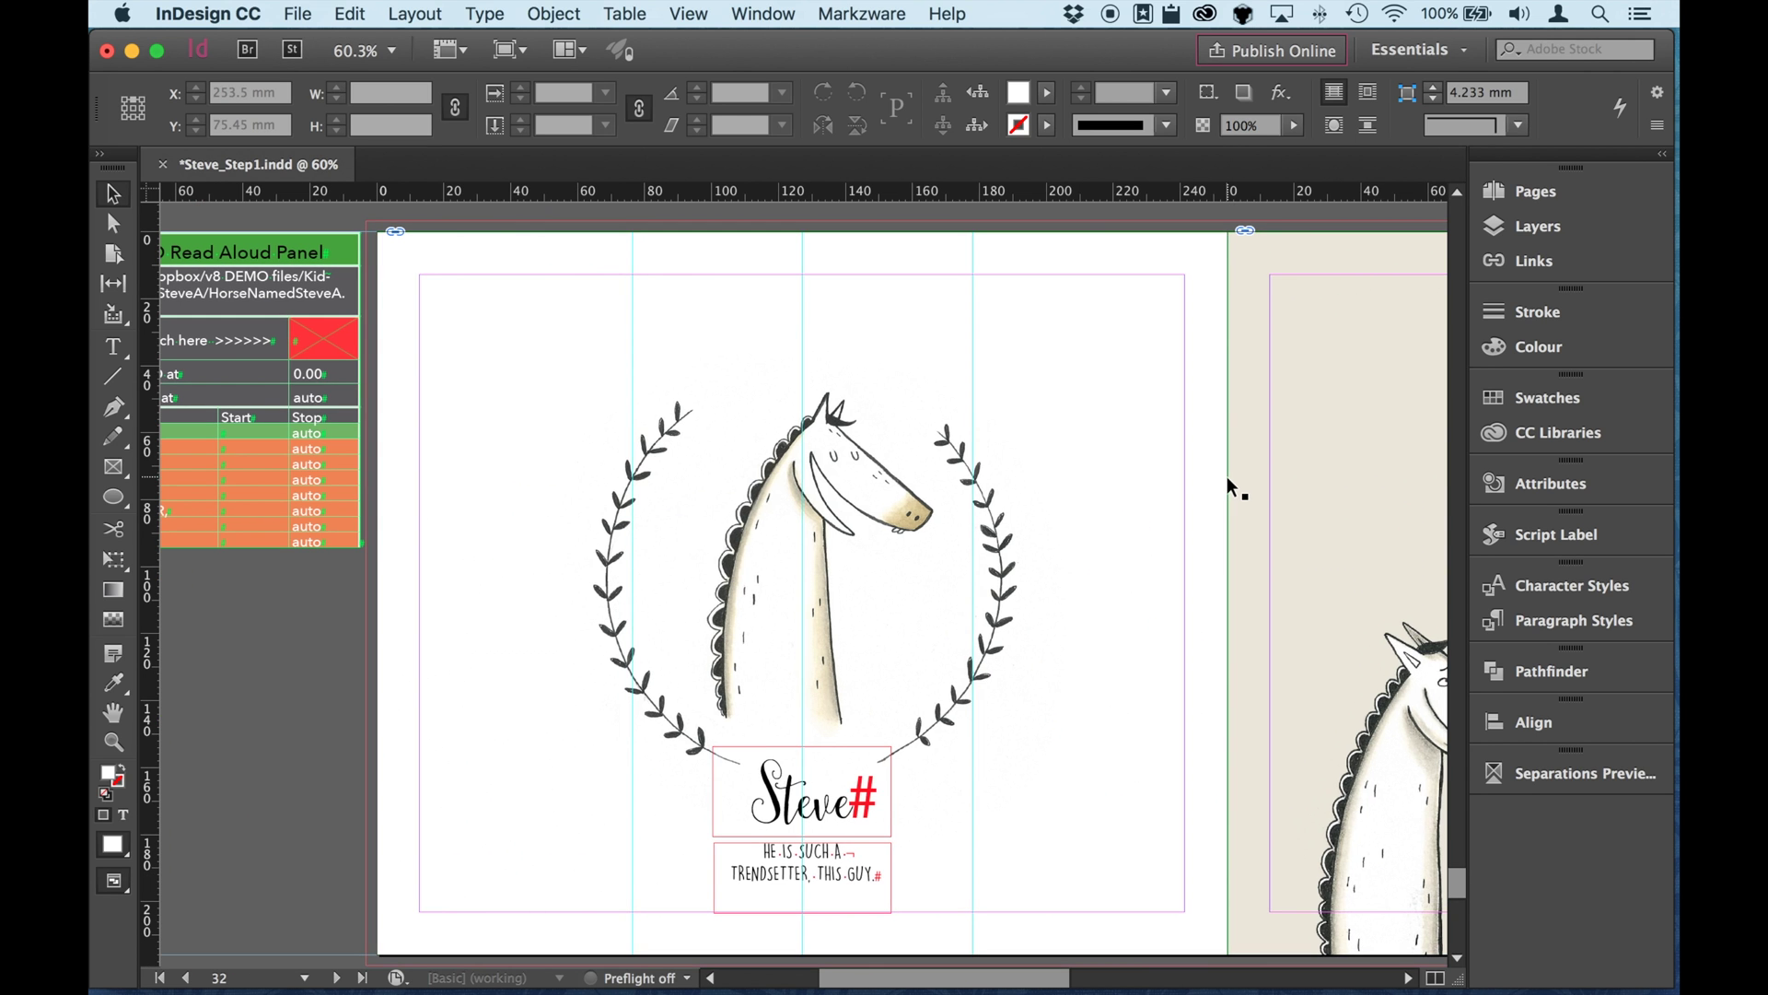
scroll(1230, 486, "up", 10)
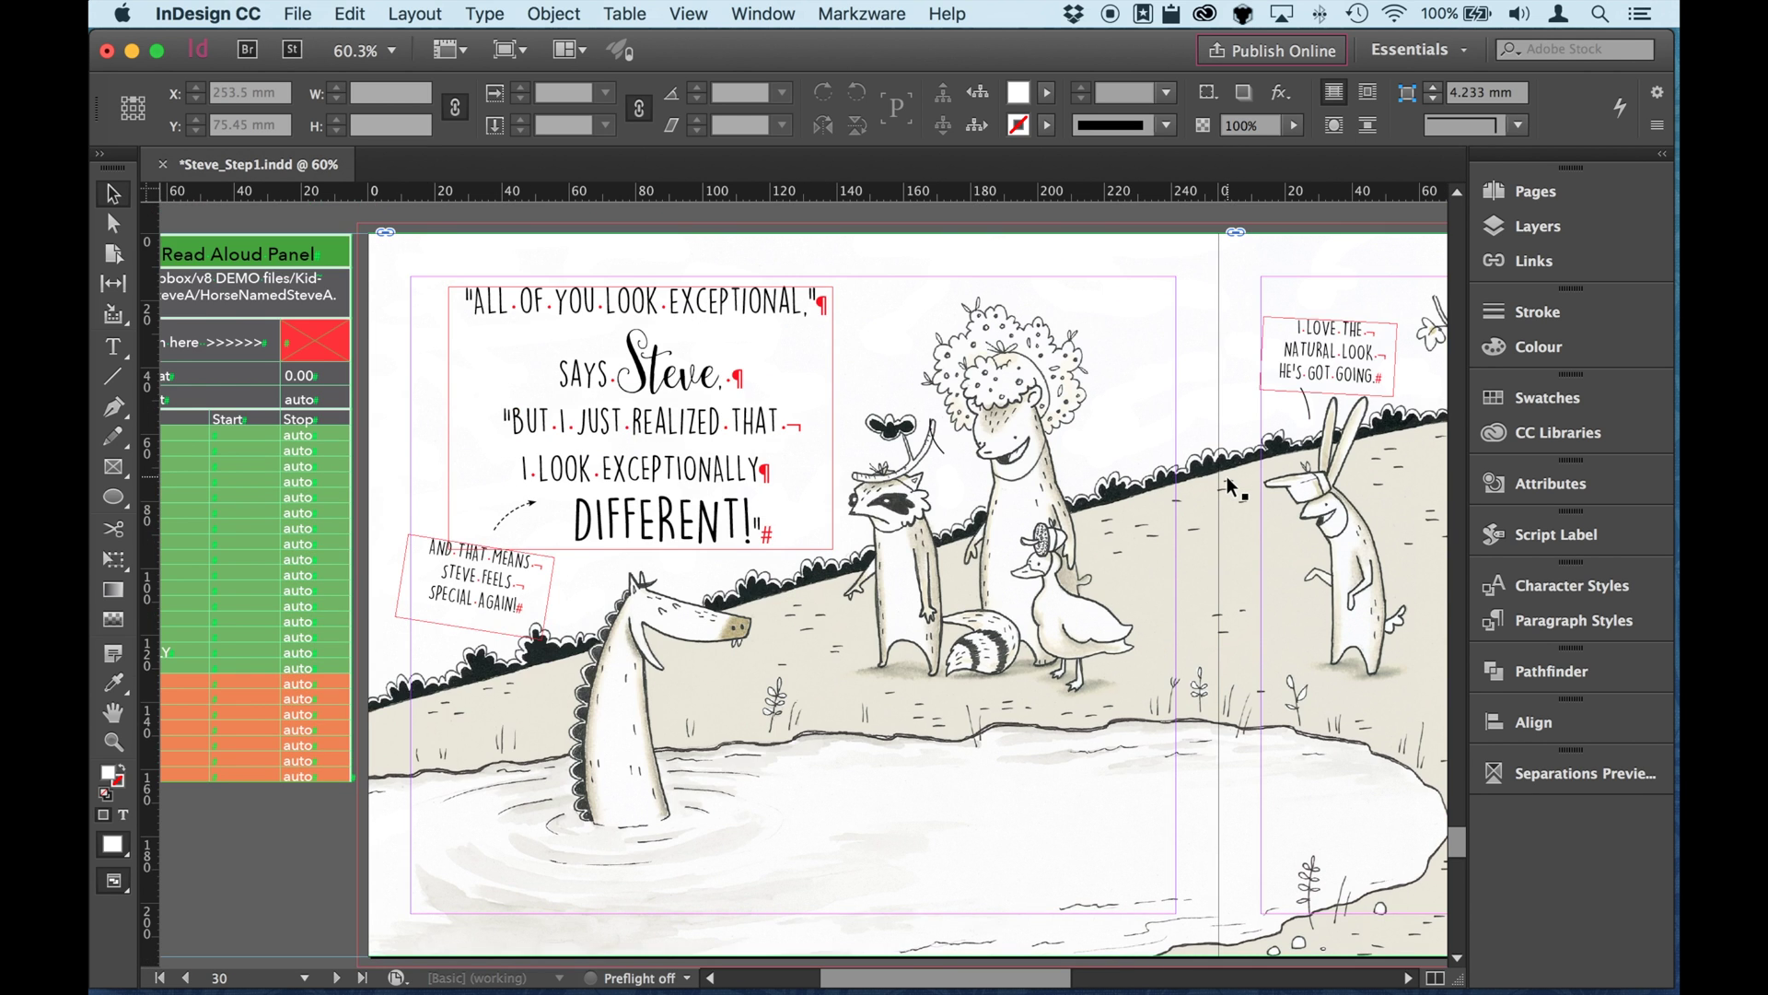
scroll(1229, 485, "down", 2)
scroll(1226, 477, "down", 3)
scroll(1227, 477, "down", 3)
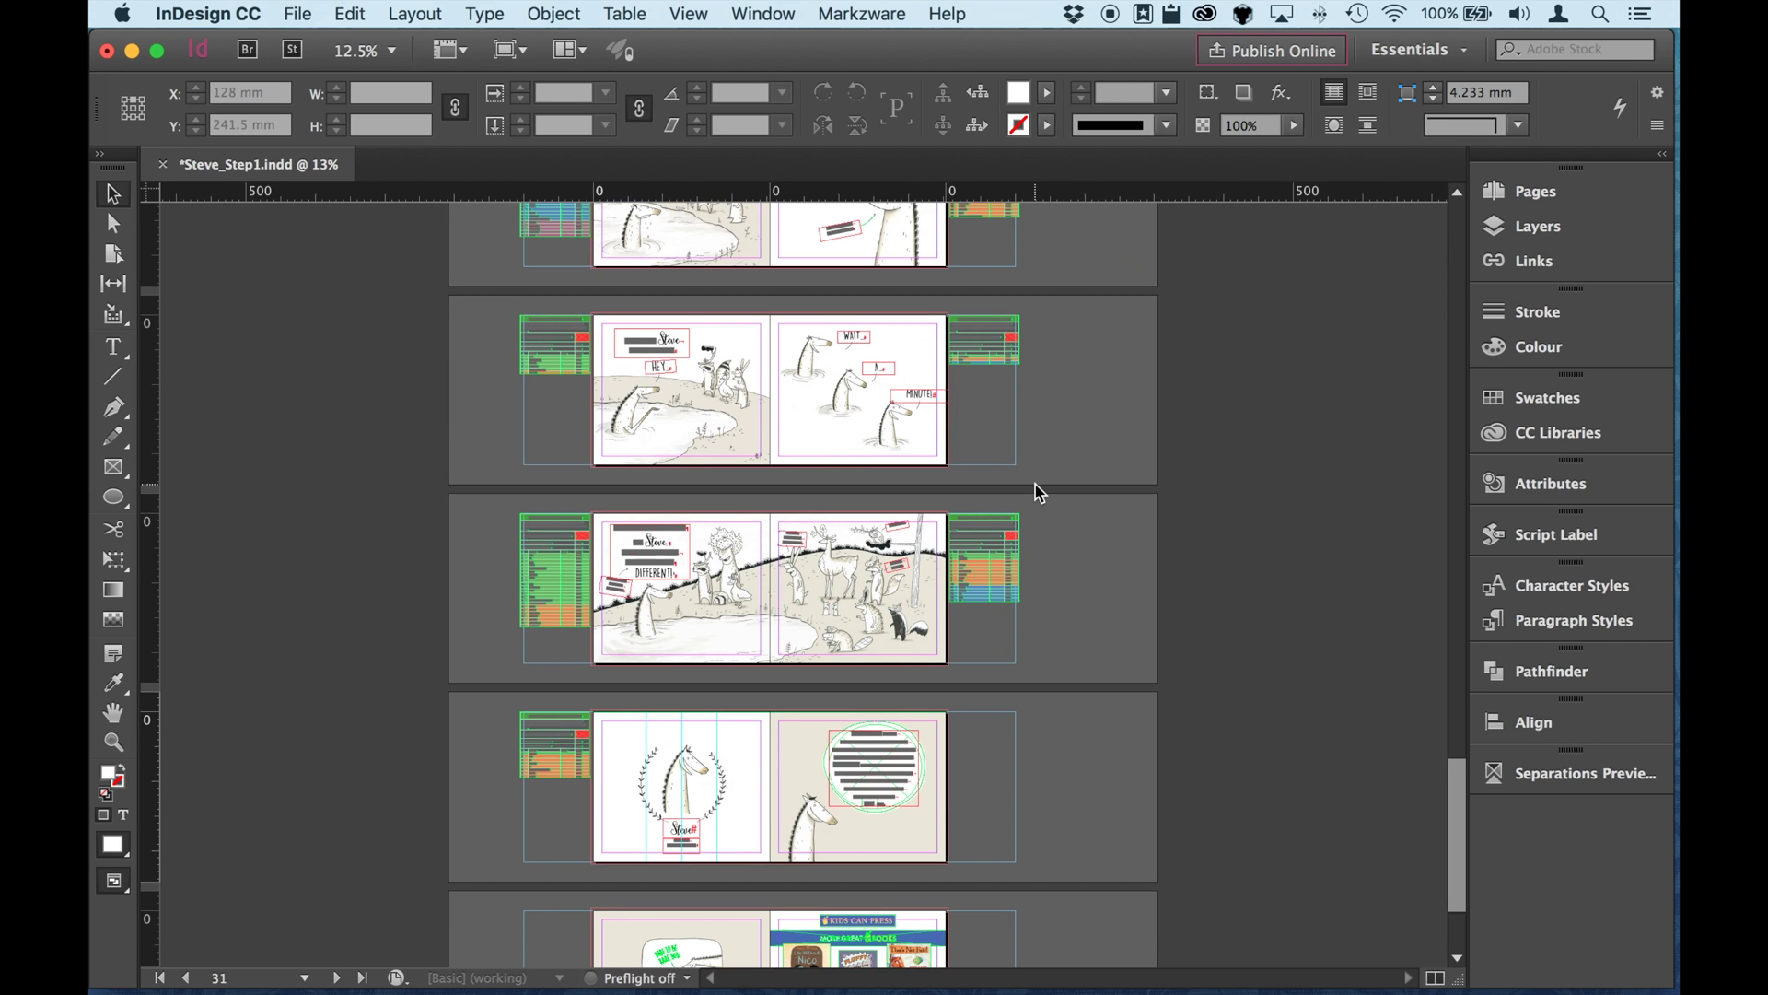
scroll(1039, 493, "up", 5)
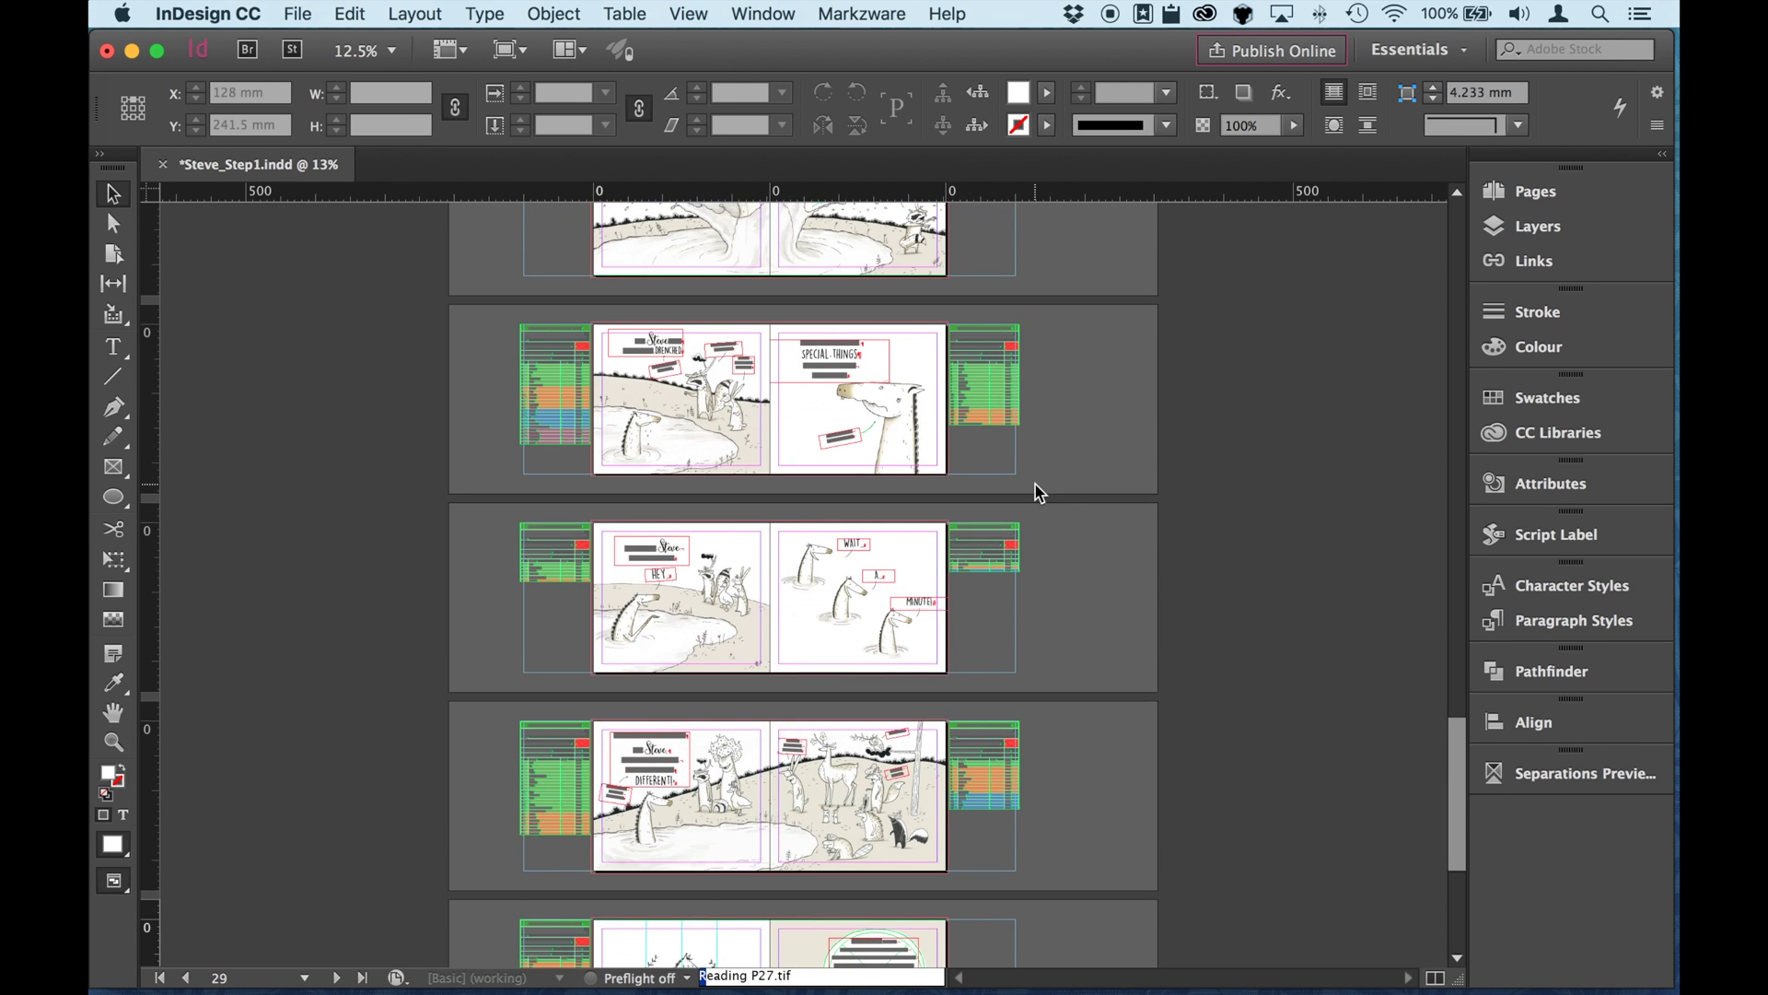
scroll(1039, 493, "up", 4)
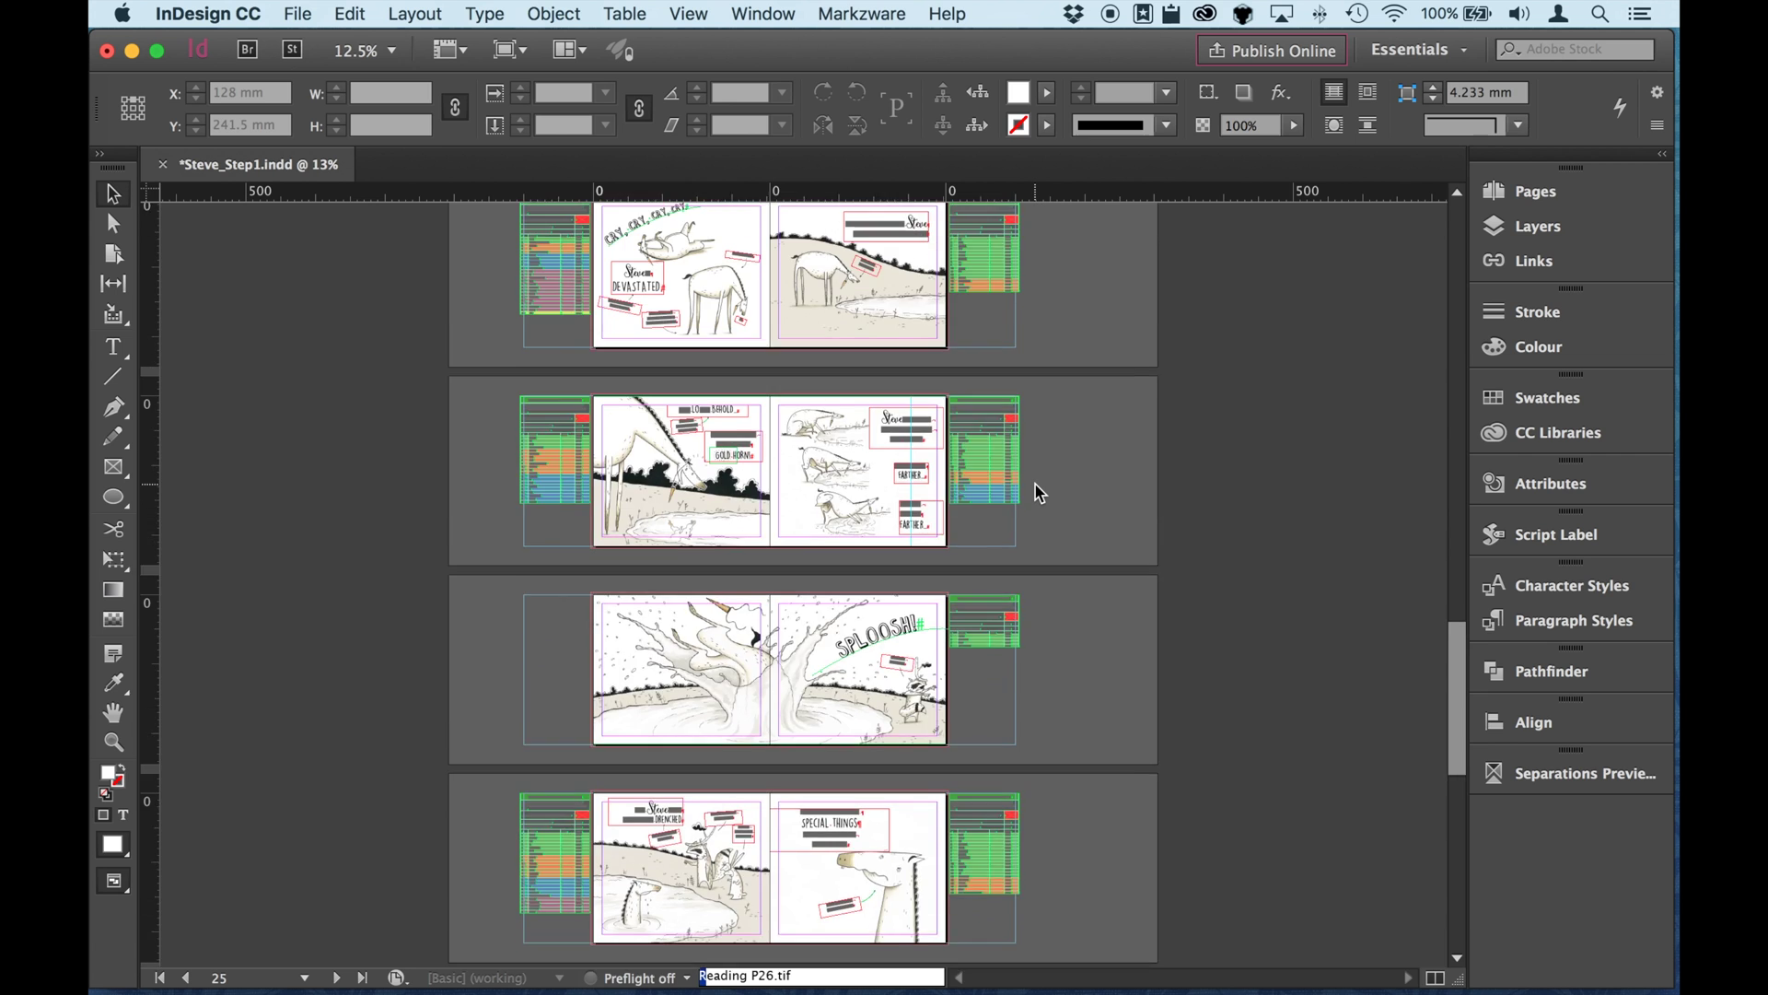
scroll(1039, 493, "down", 3)
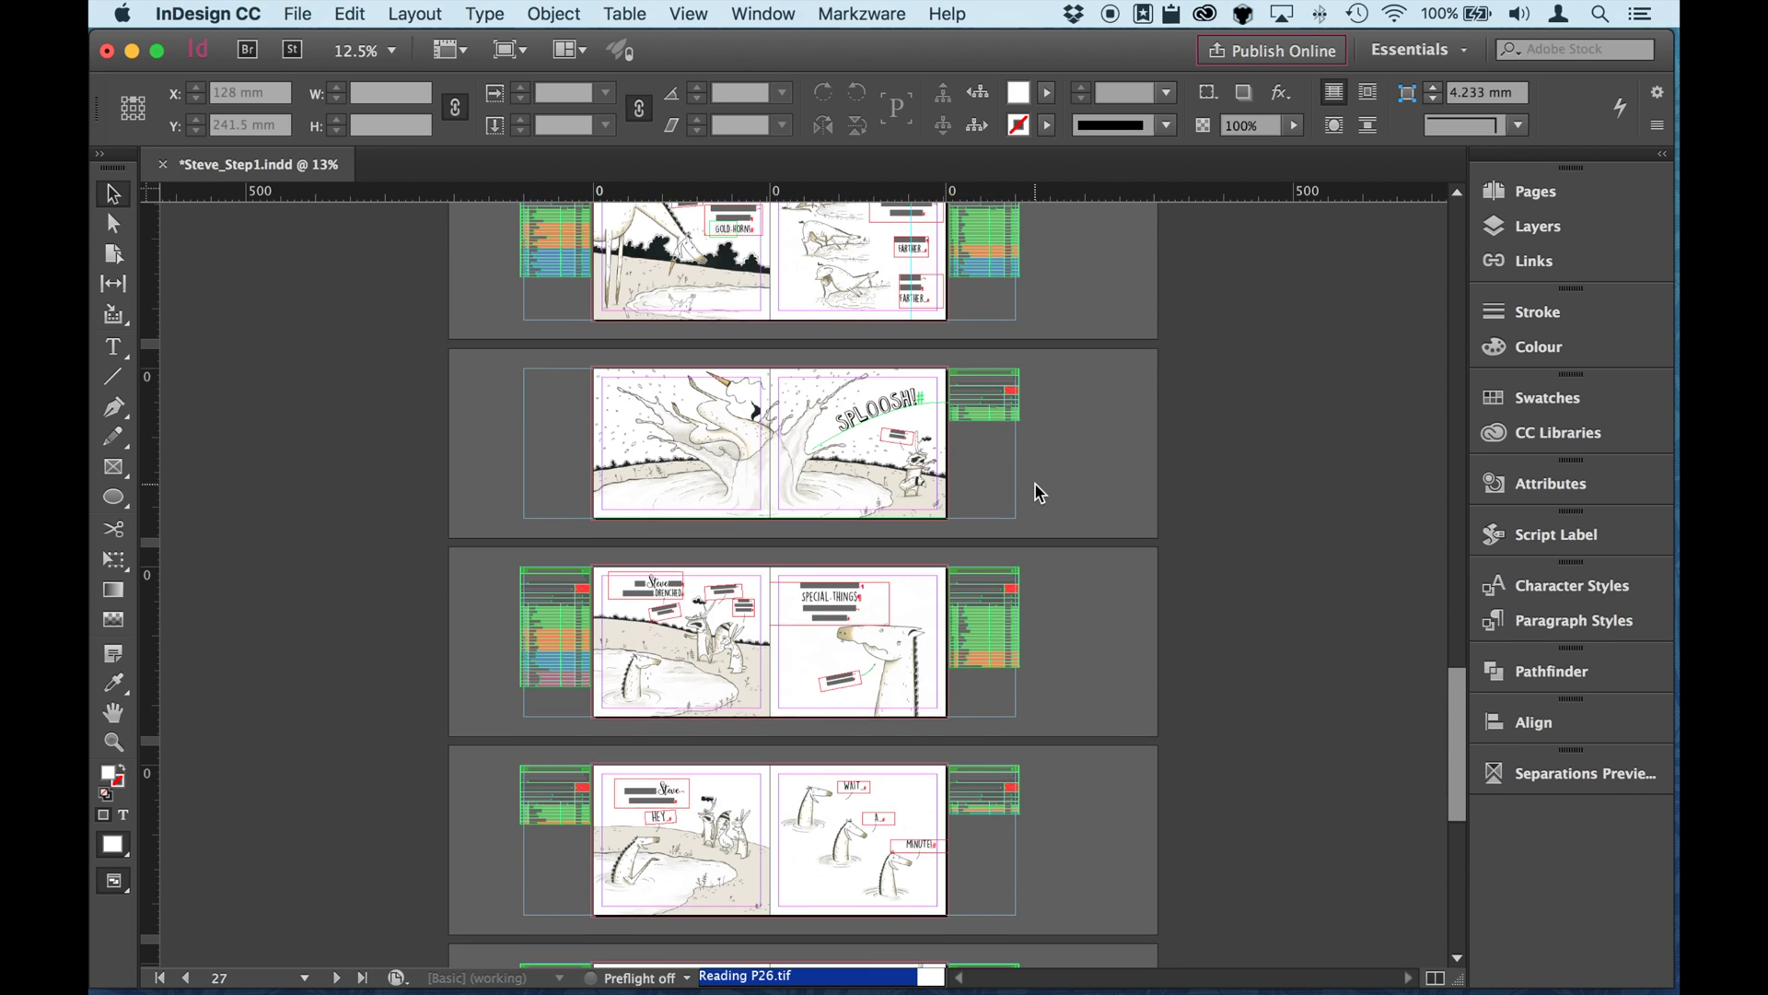
scroll(1039, 493, "down", 4)
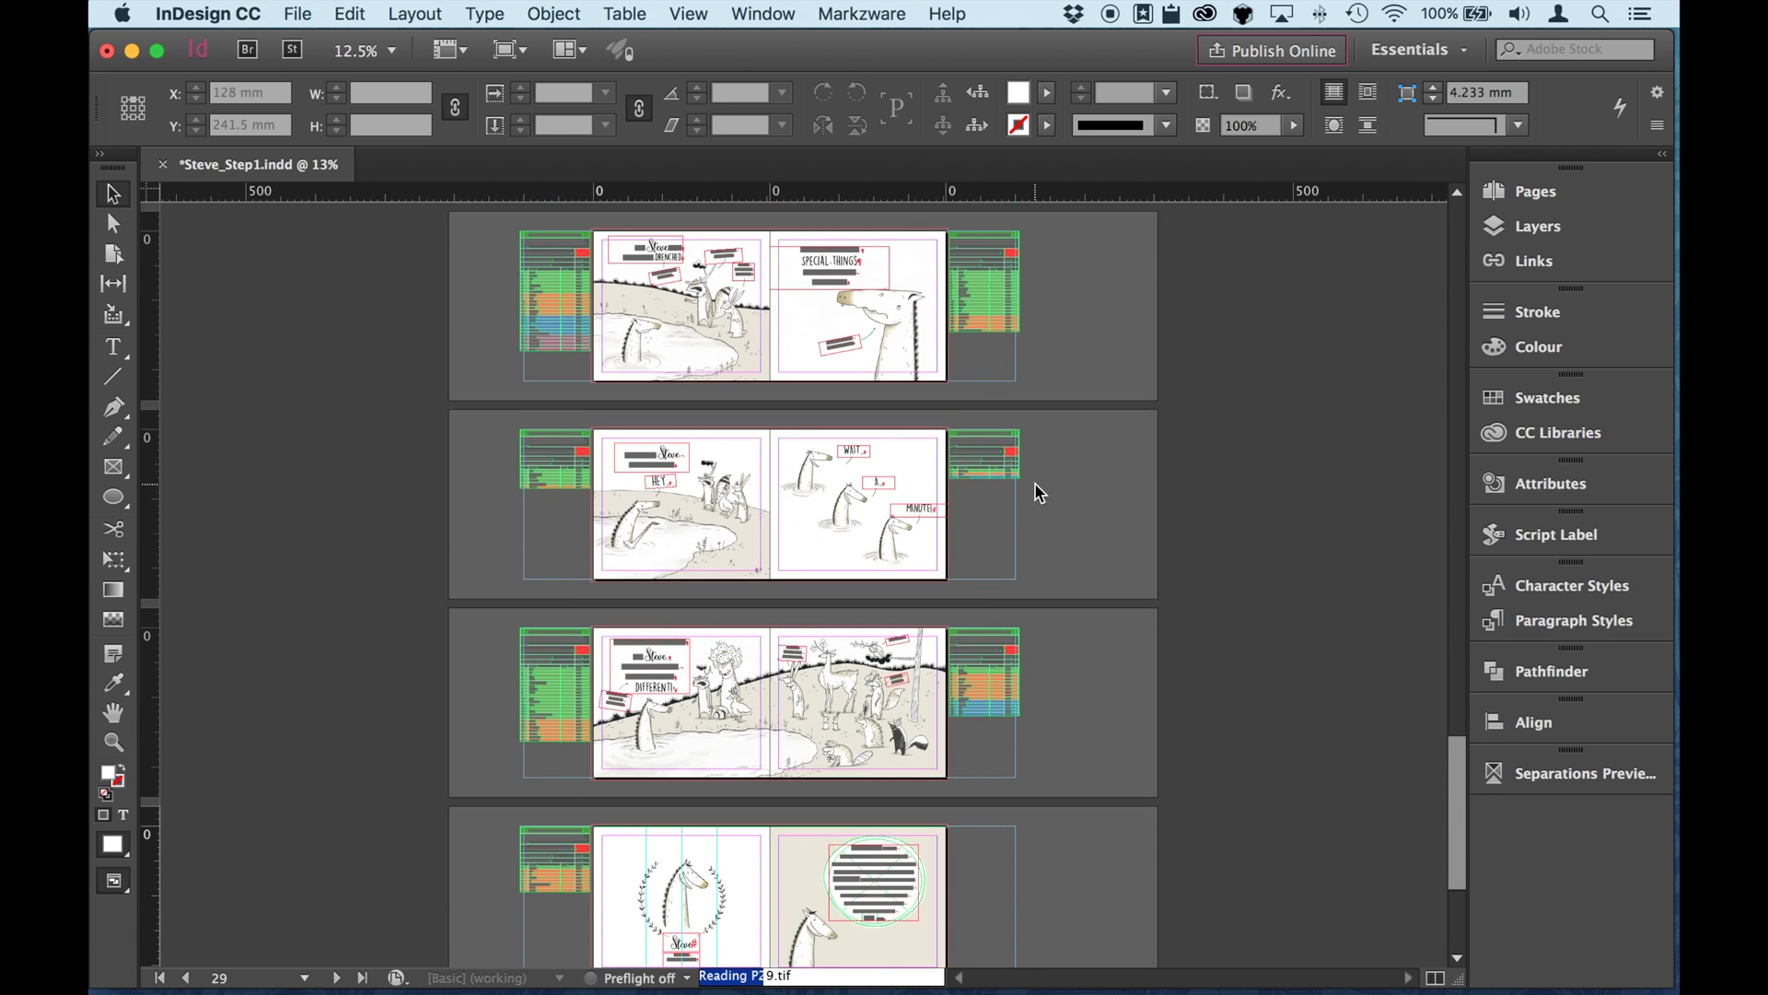
scroll(1038, 492, "up", 15)
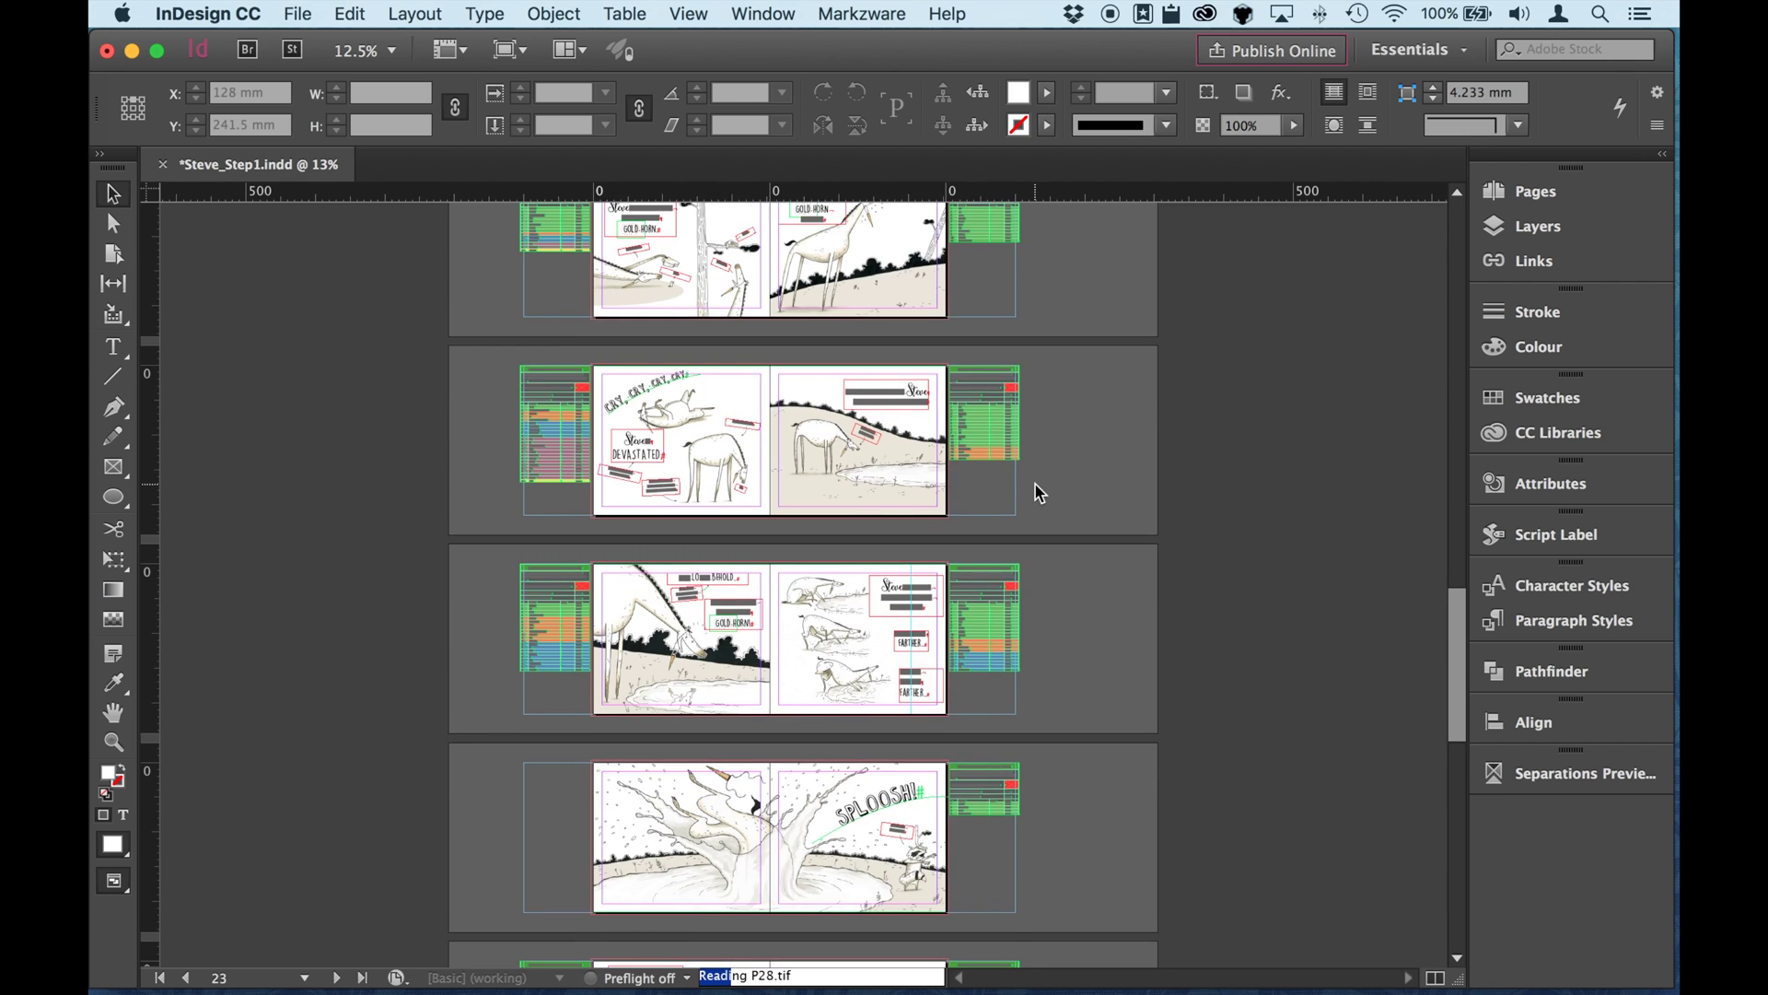
scroll(1039, 493, "up", 5)
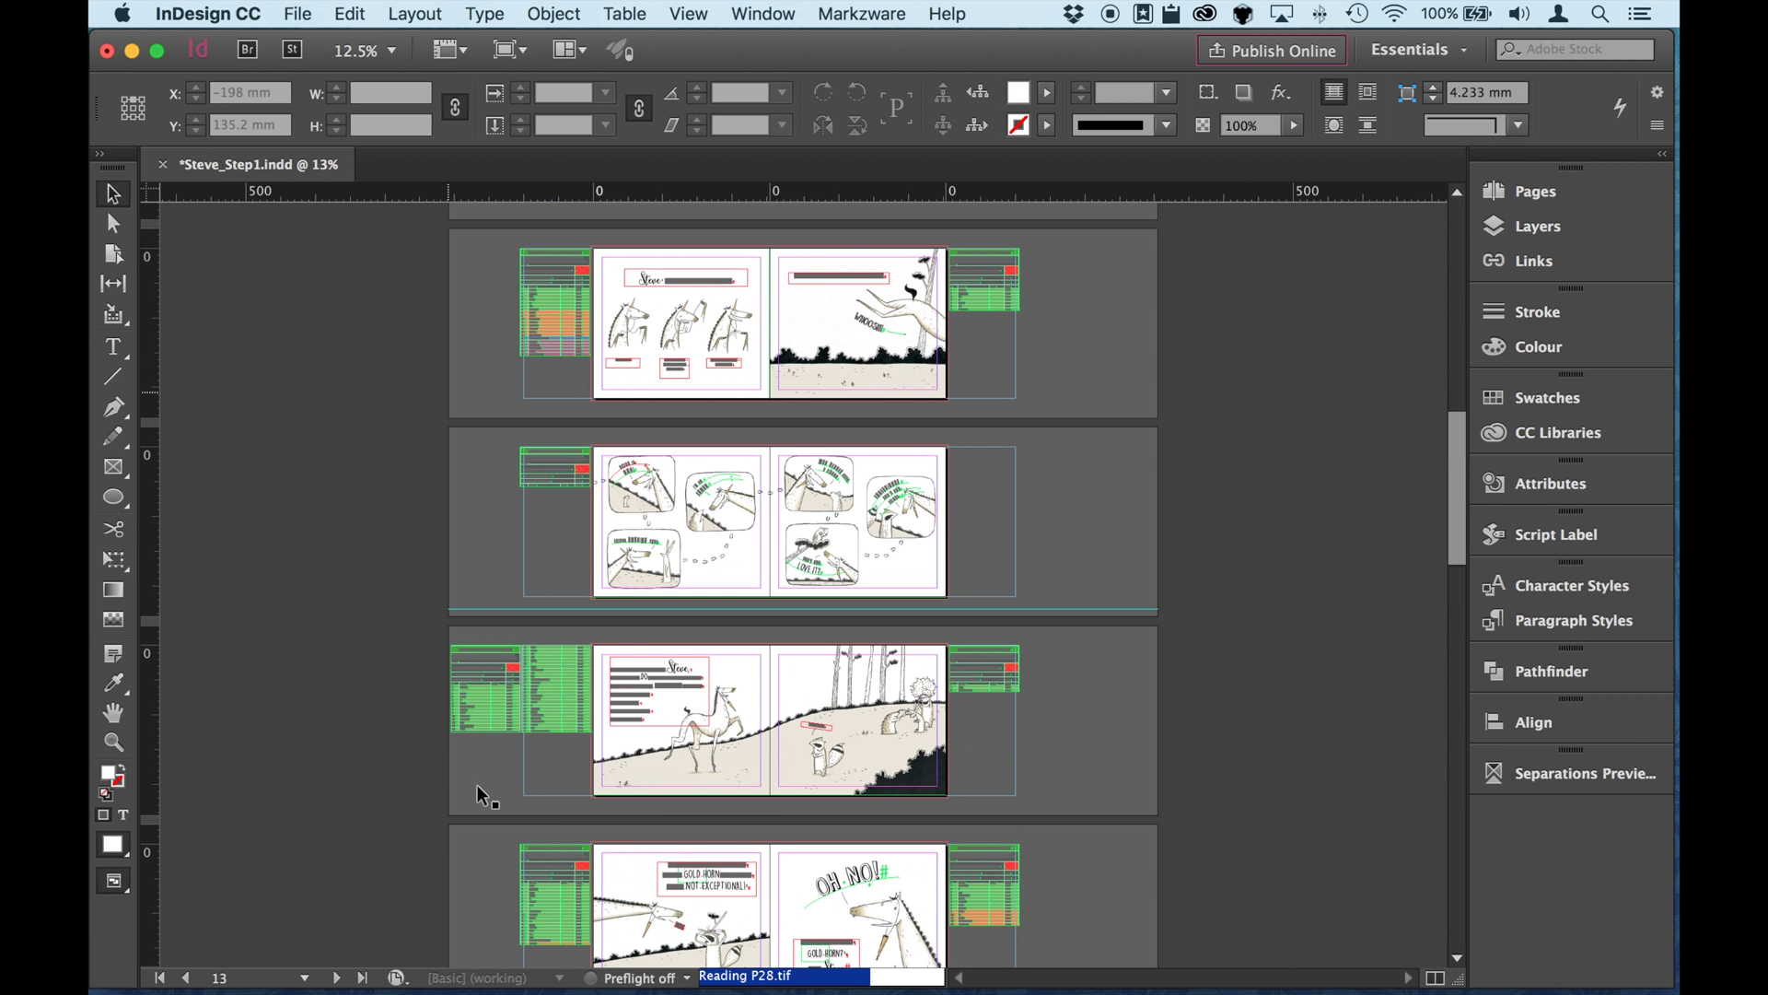
- Zoom to page 14's 41-word table, '...SO' through 'ORDINARY...', then fit the spread
left_click_drag(406, 642, 1005, 615)
key("alt+super+0")
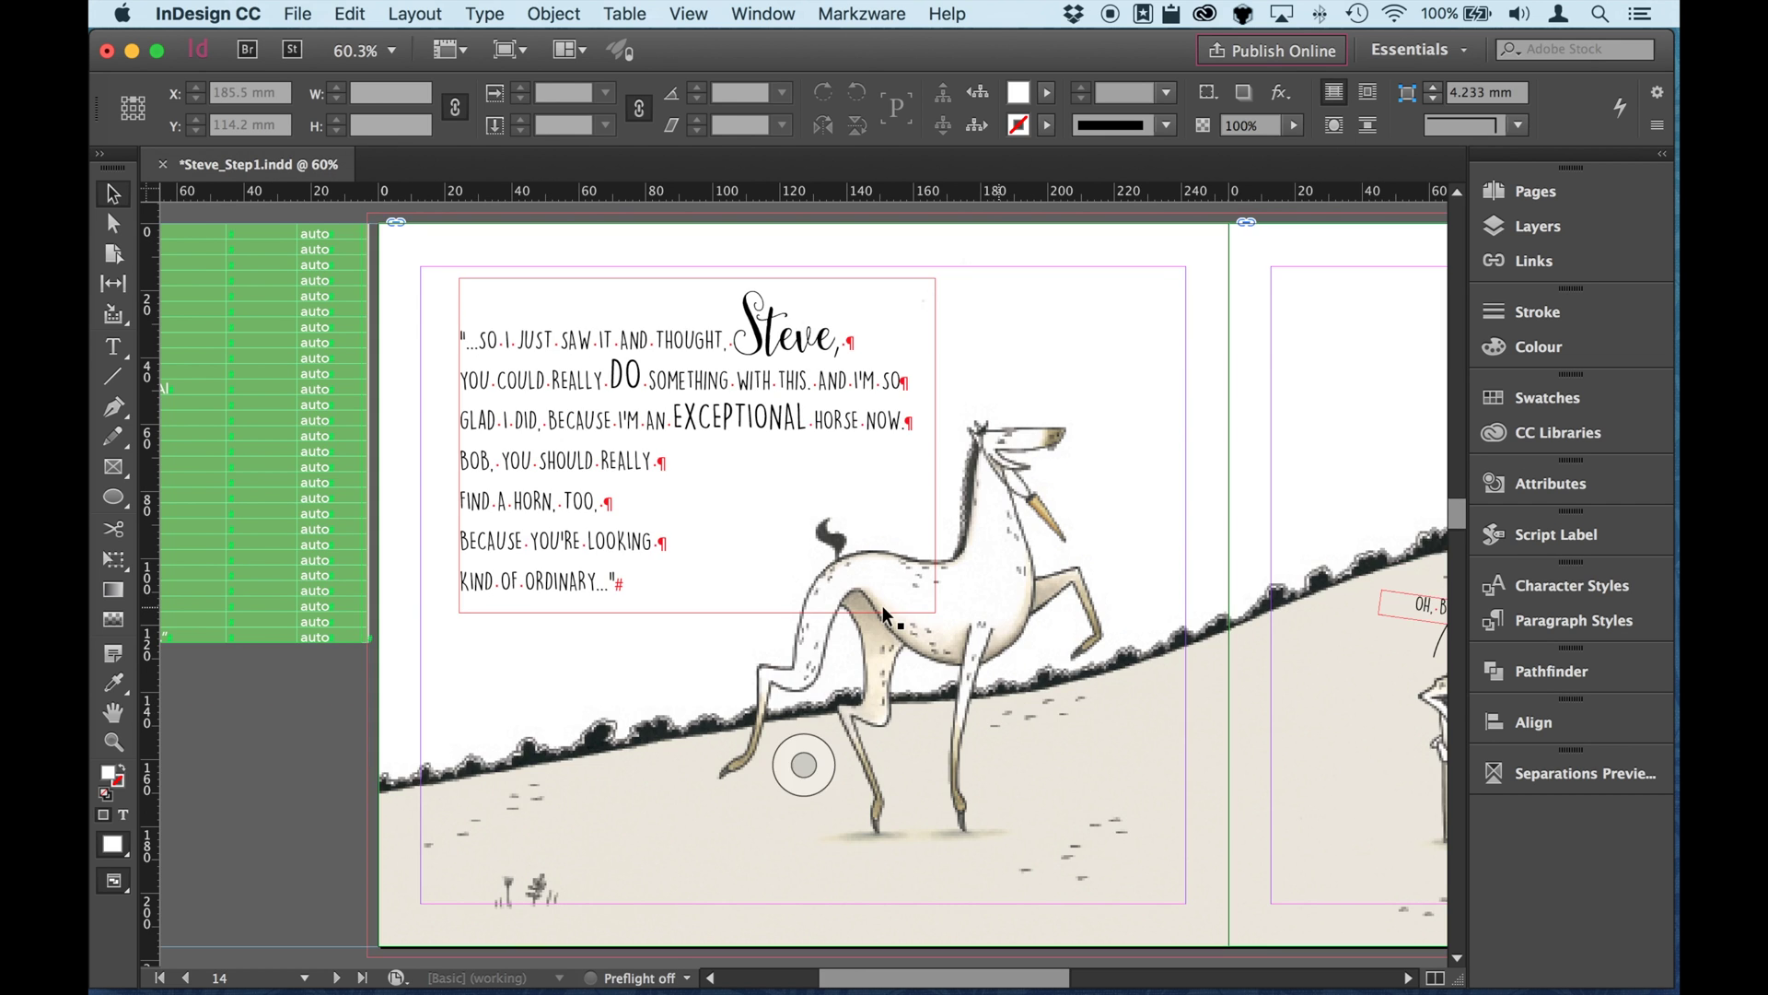
key("super+minus")
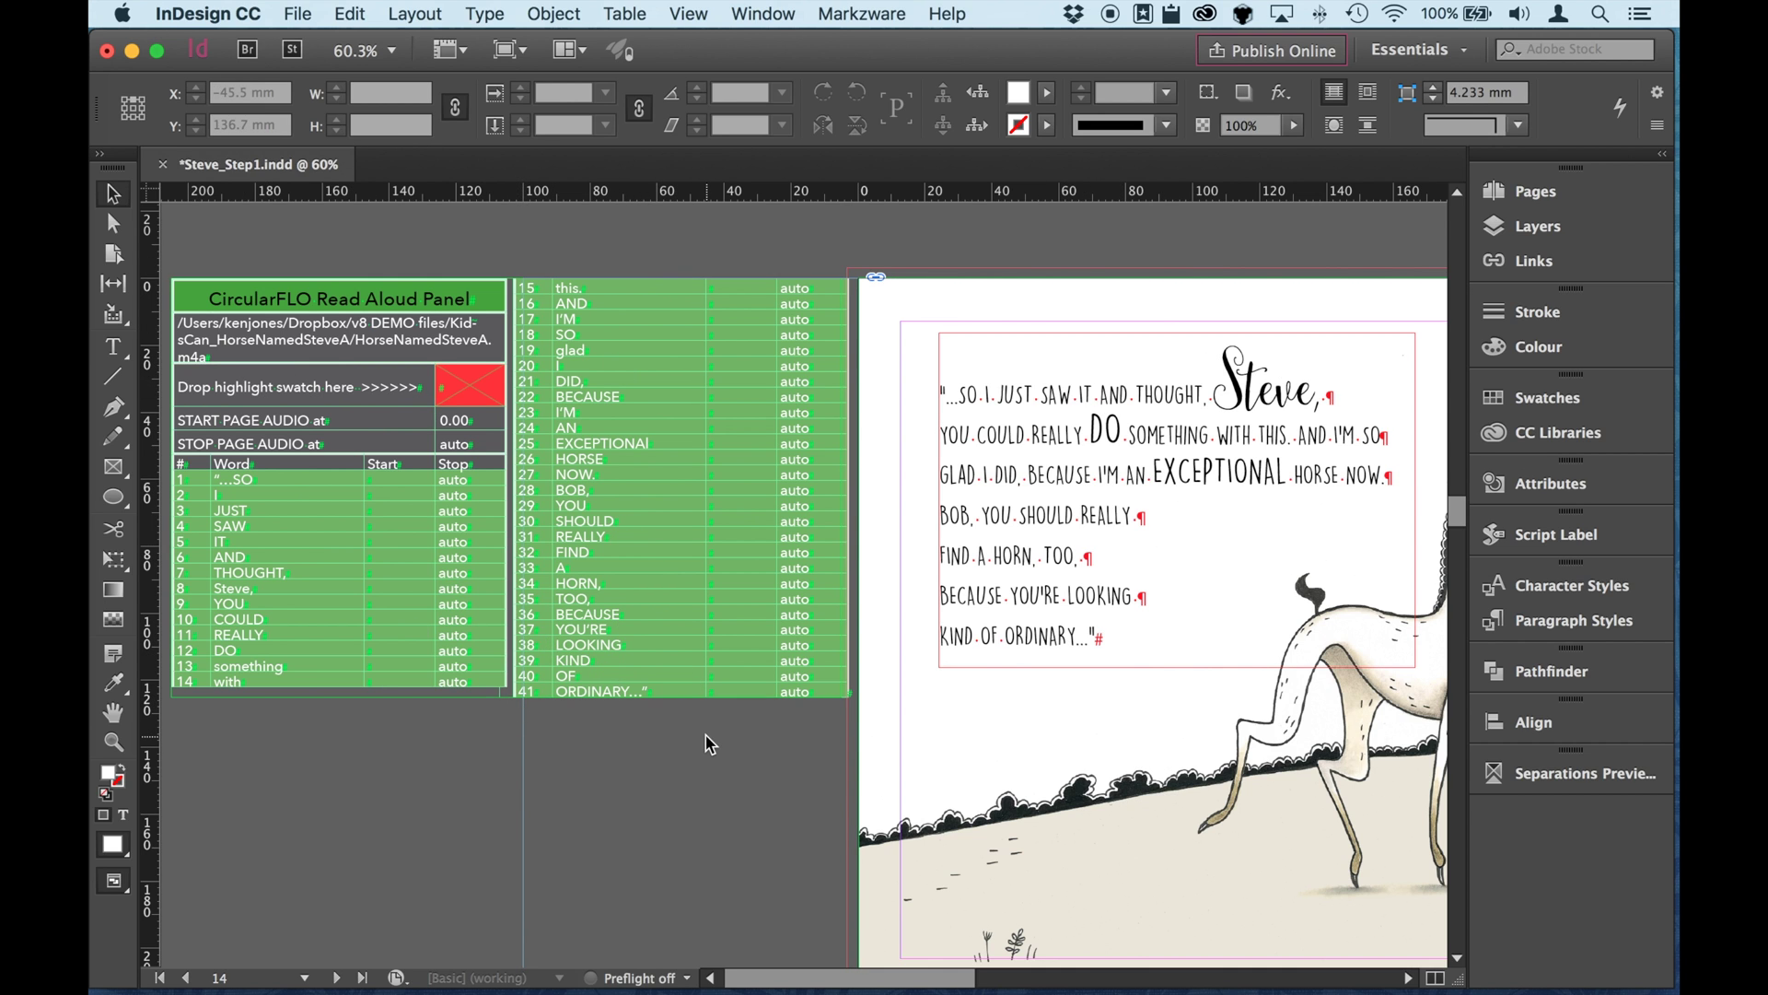
key("super+alt+0")
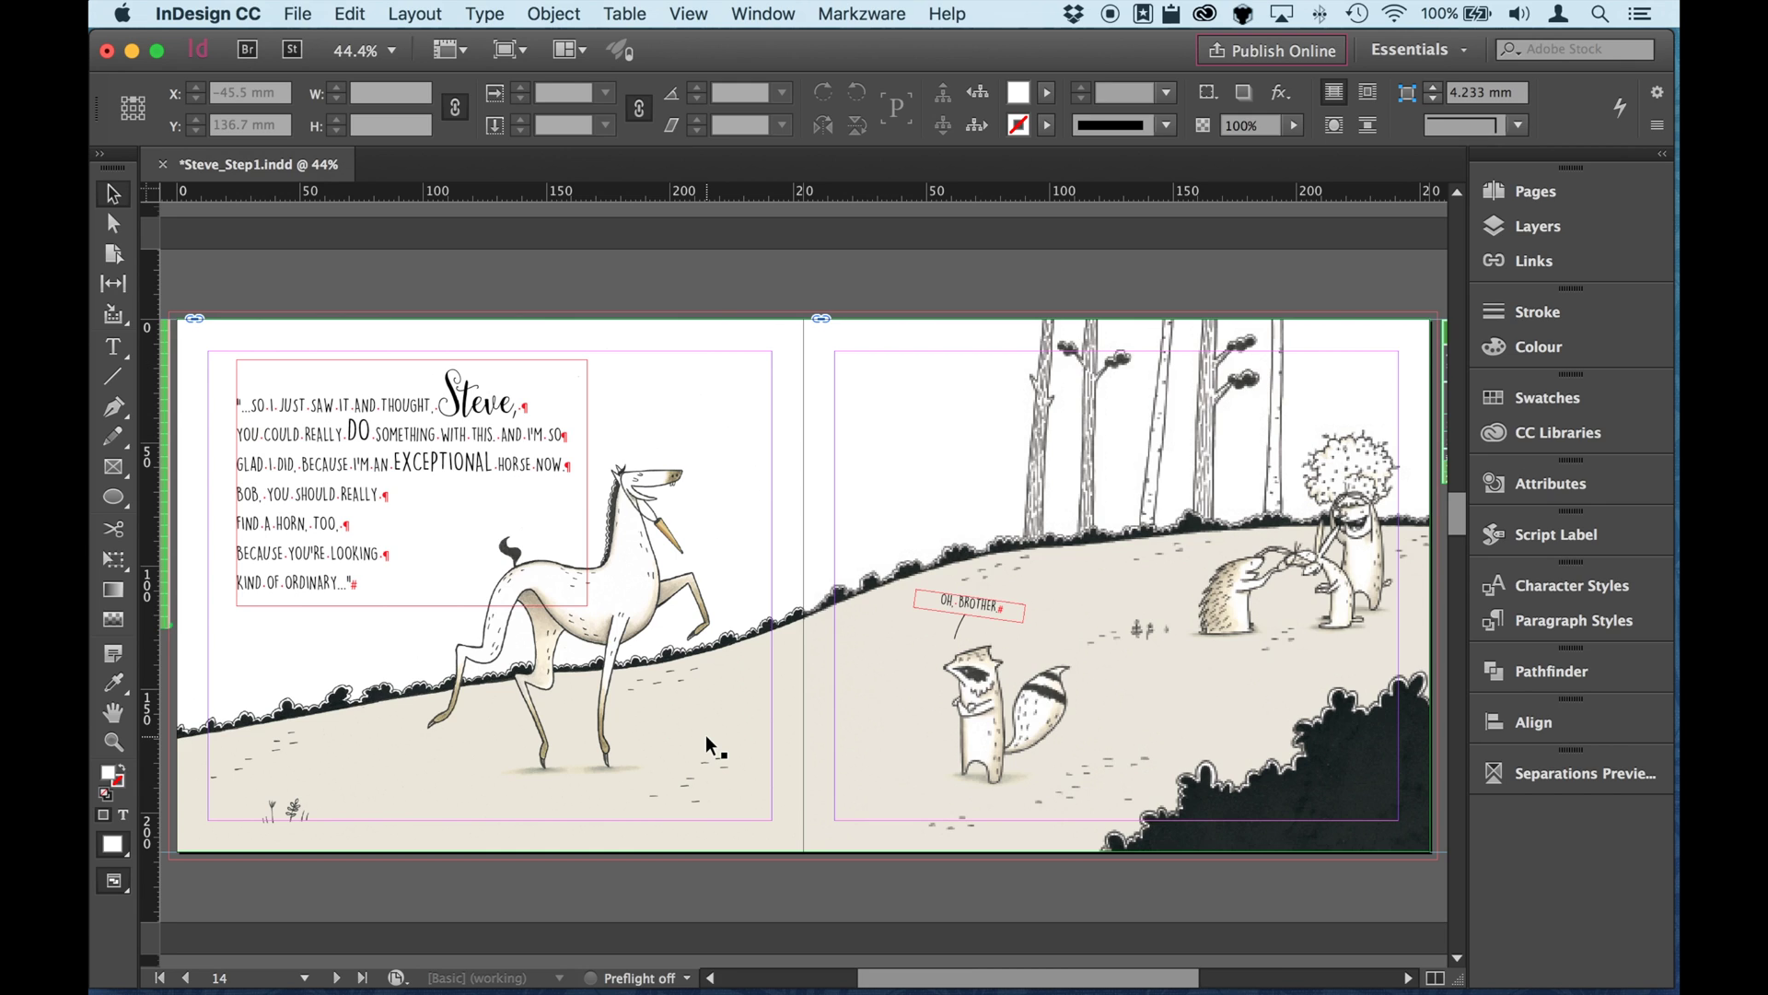